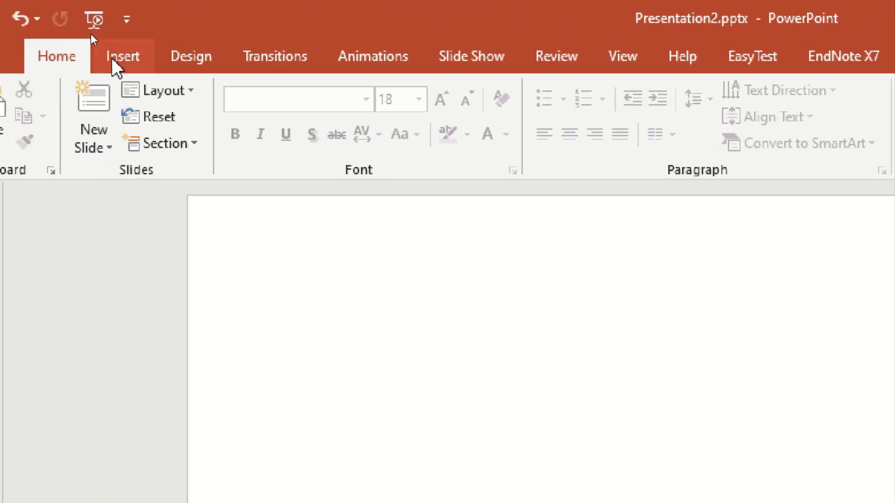
# Draw a large oval circle near the top centre of the slide for the face
pyautogui.click(96, 32)
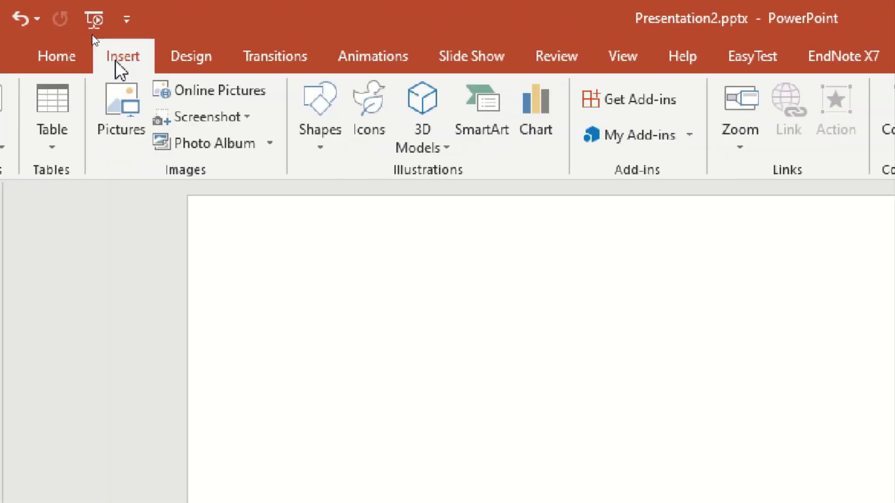
pyautogui.click(320, 137)
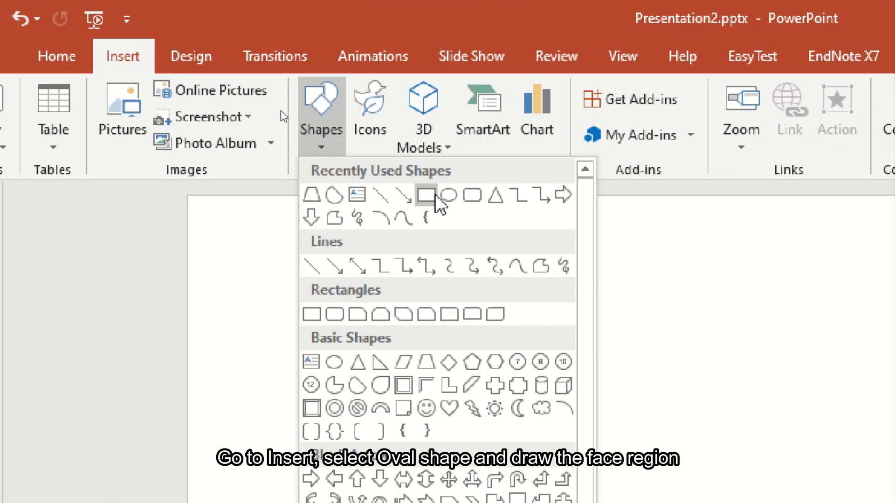
pyautogui.click(449, 194)
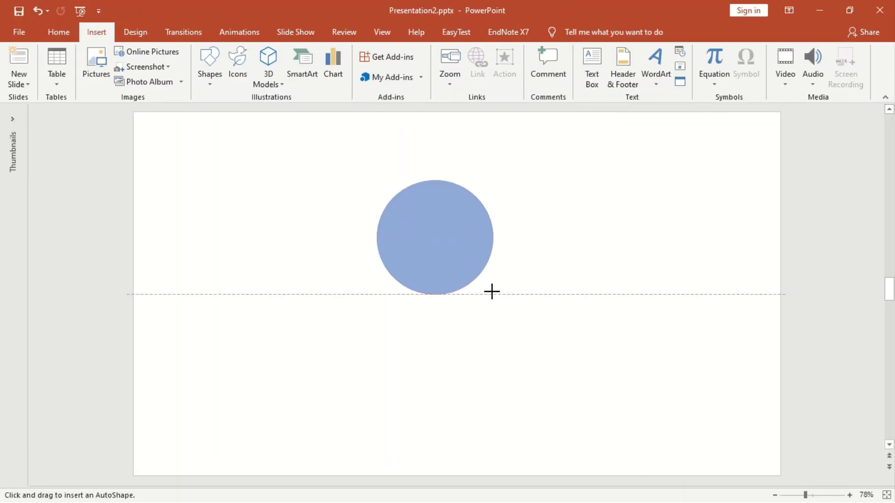
pyautogui.moveTo(413, 210); pyautogui.dragTo(492, 293)
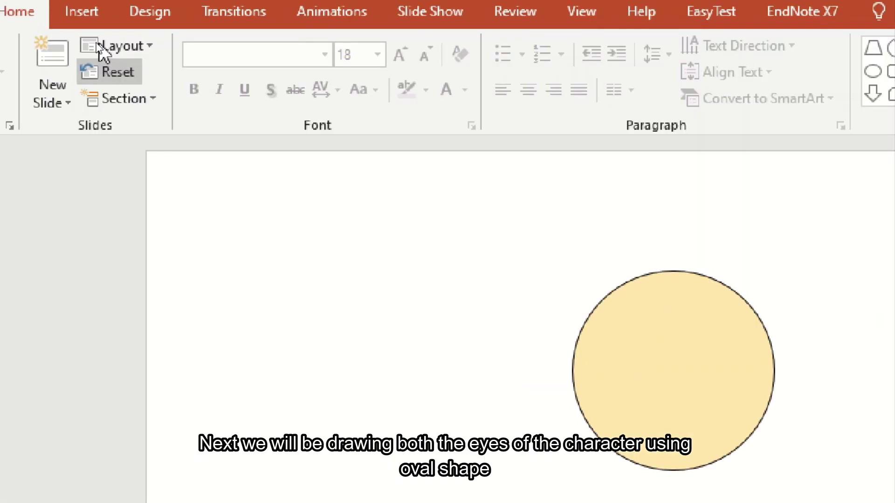
# Build the first eye: an oval with a thick black outline, pink fill, and a dark pupil
pyautogui.click(96, 31)
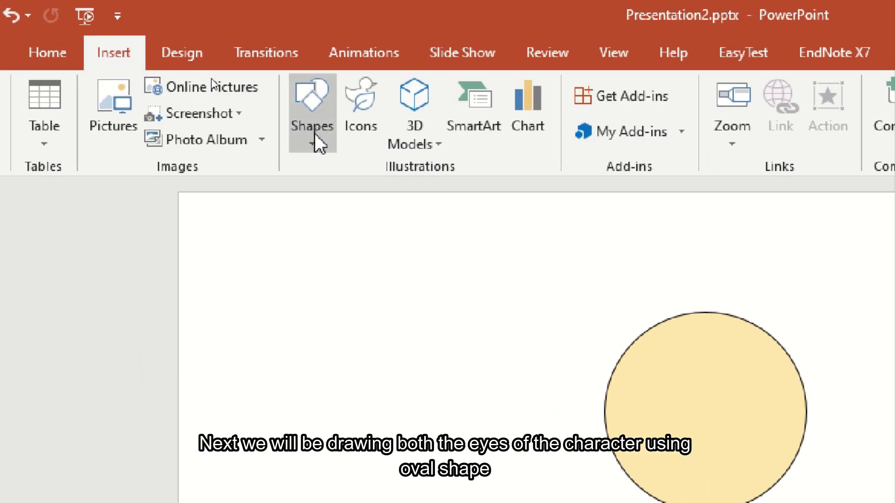
pyautogui.click(314, 135)
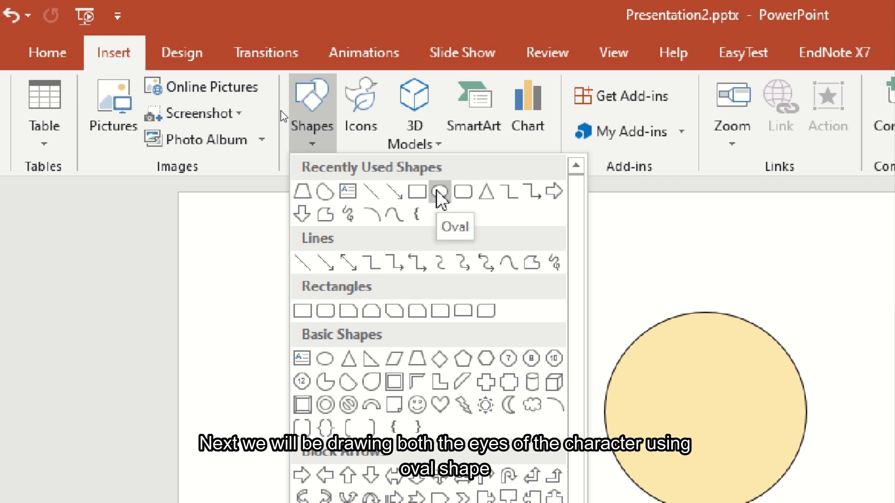
pyautogui.click(438, 192)
pyautogui.moveTo(265, 217); pyautogui.dragTo(308, 263)
pyautogui.click(343, 66)
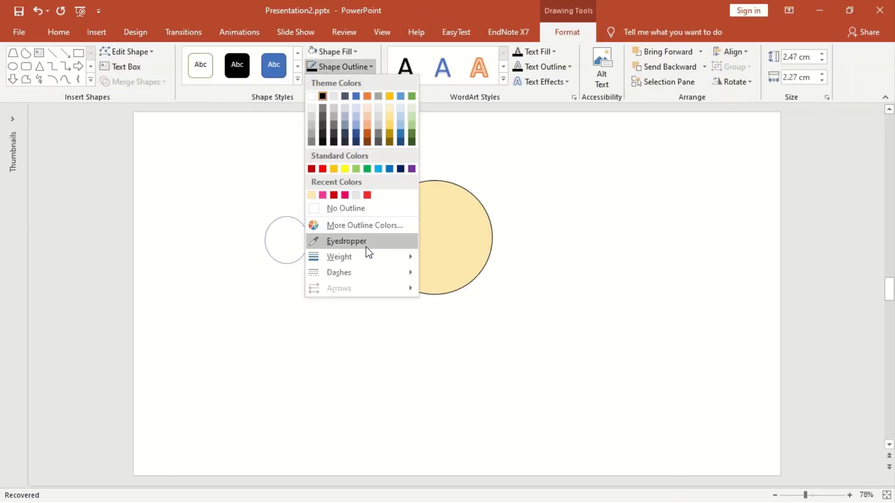
pyautogui.click(459, 317)
pyautogui.click(355, 51)
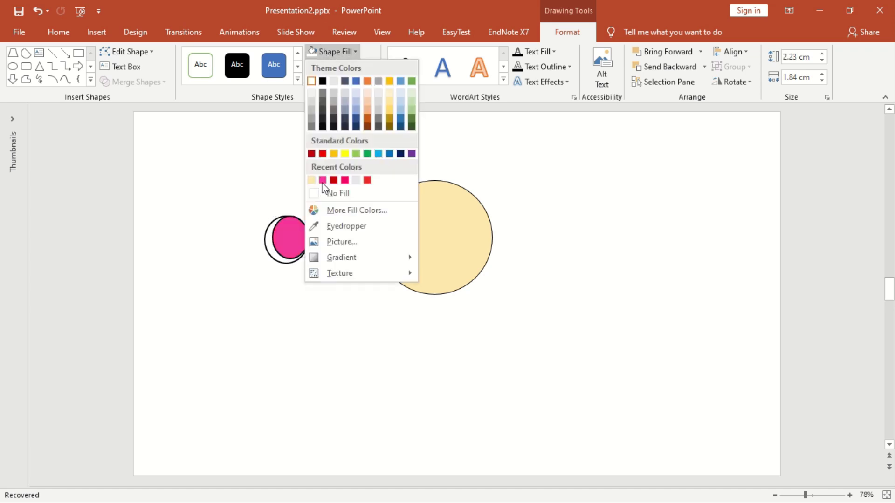
pyautogui.click(322, 176)
pyautogui.click(12, 67)
pyautogui.moveTo(308, 252)
pyautogui.mouseDown()
pyautogui.moveTo(292, 212)
pyautogui.moveTo(297, 243)
pyautogui.mouseUp()
# Copy the whole first eye and place the duplicate on the face's right side
pyautogui.press('Escape')
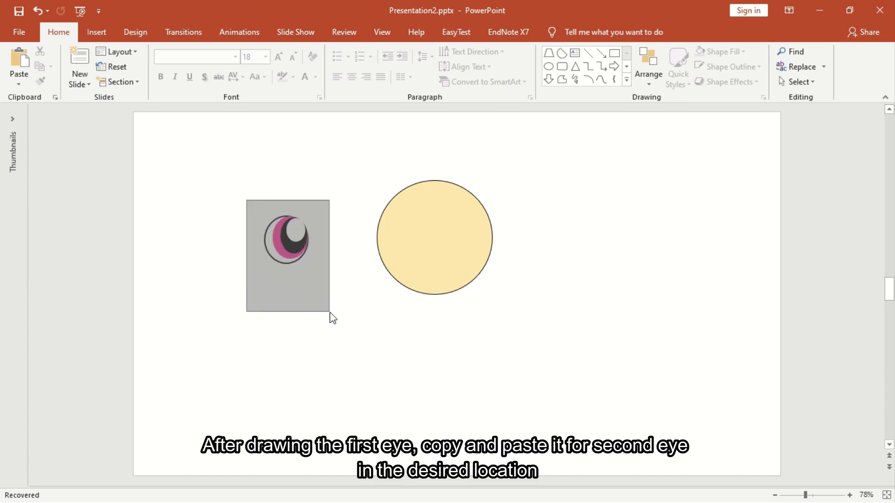
pyautogui.moveTo(310, 275); pyautogui.dragTo(332, 316)
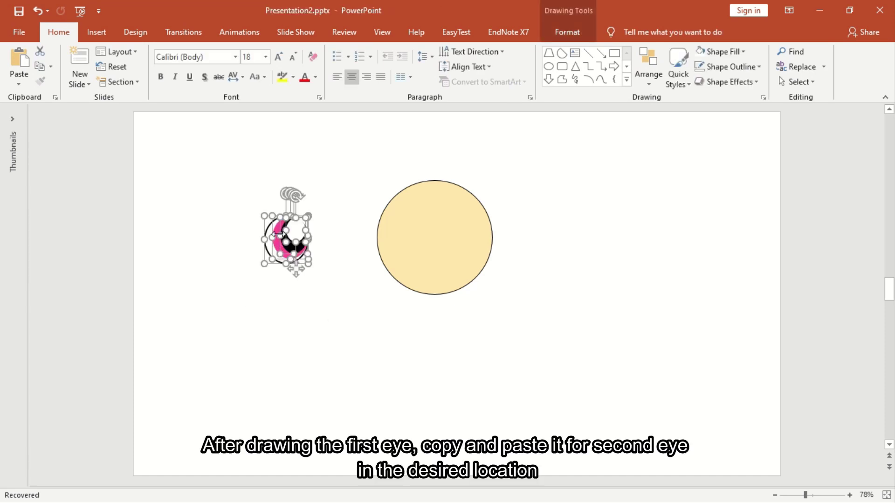
pyautogui.hotkey('ctrl', 'c')
pyautogui.hotkey('ctrl', 'v')
pyautogui.moveTo(285, 231); pyautogui.dragTo(490, 235)
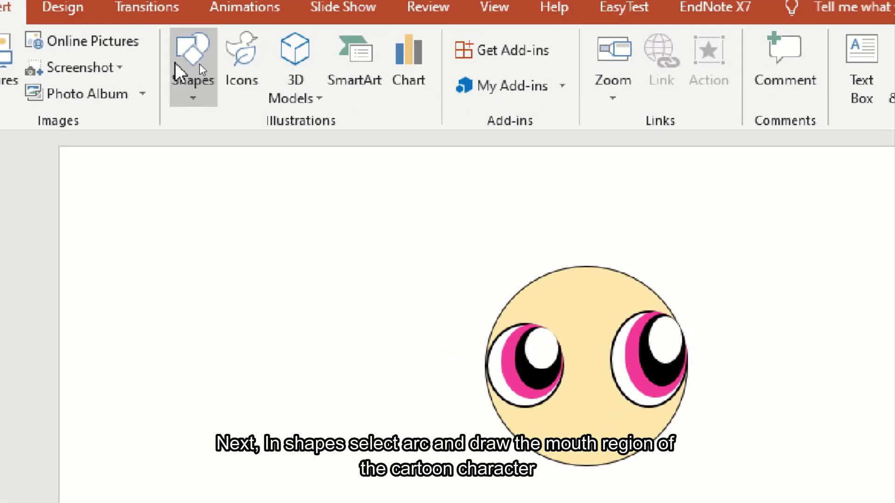
# Draw an arc and shrink it into a small U-shaped mouth
pyautogui.click(199, 63)
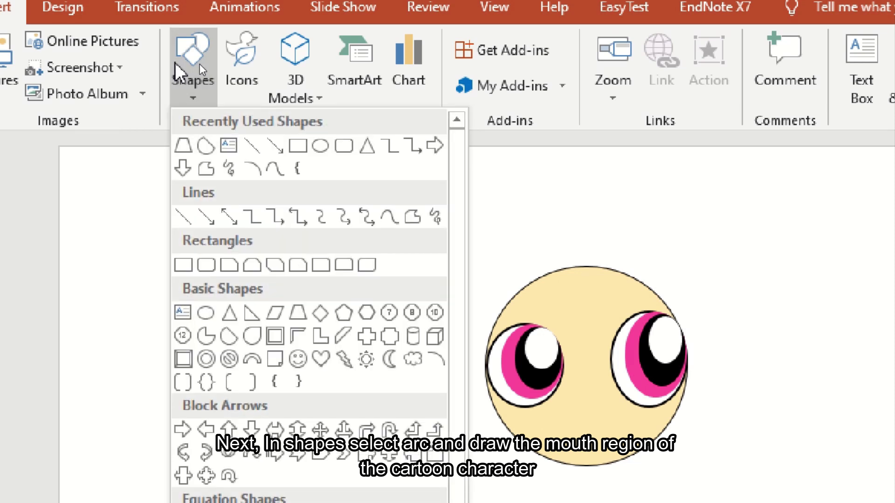
pyautogui.click(254, 171)
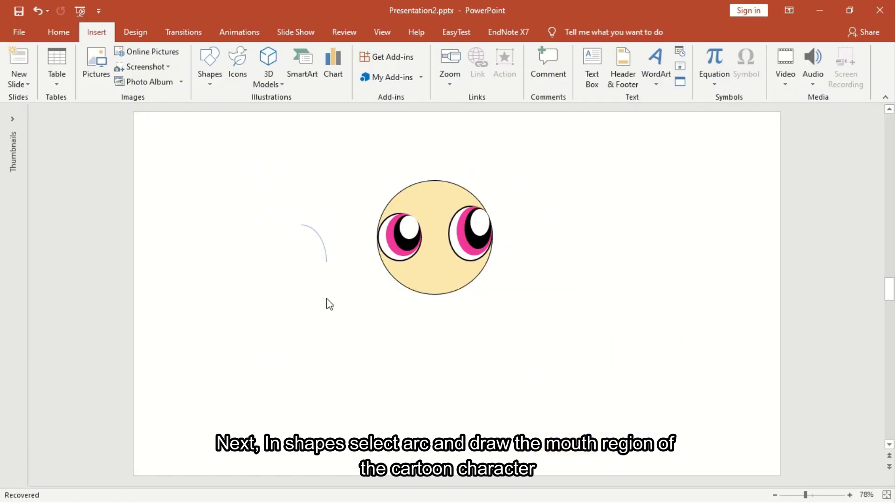
pyautogui.moveTo(330, 304); pyautogui.dragTo(326, 298)
pyautogui.click(321, 270)
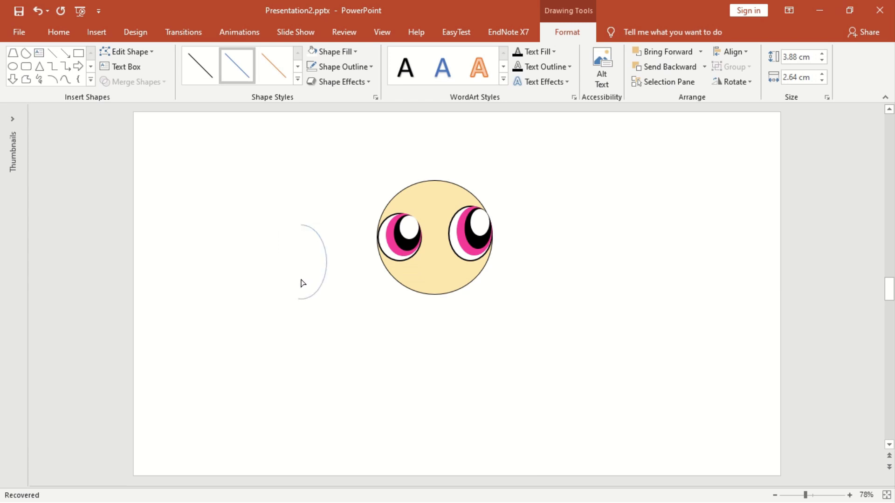
pyautogui.click(326, 261)
pyautogui.moveTo(274, 206); pyautogui.dragTo(289, 260)
# Give the mouth arc a dark grey outline
pyautogui.click(339, 67)
pyautogui.click(357, 240)
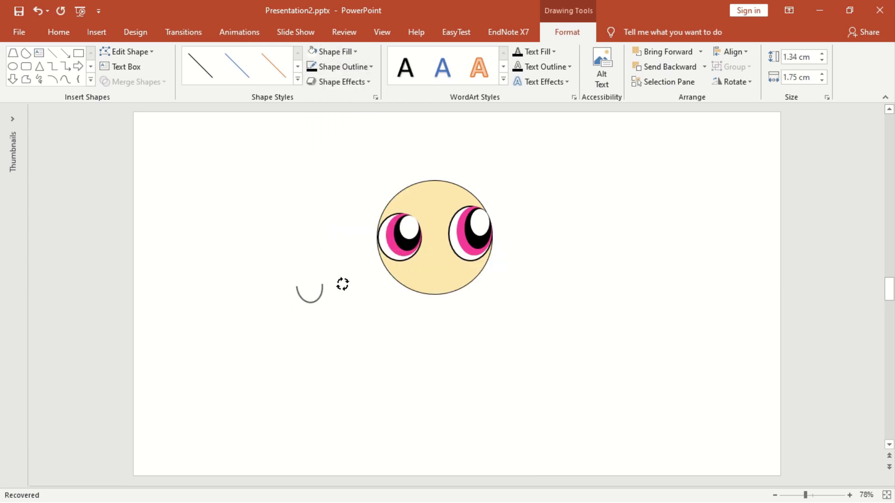
pyautogui.click(516, 286)
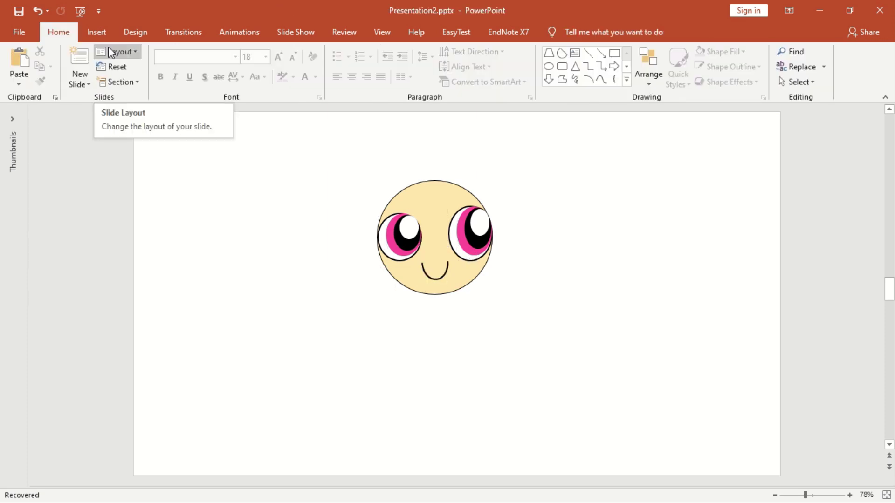
pyautogui.click(97, 32)
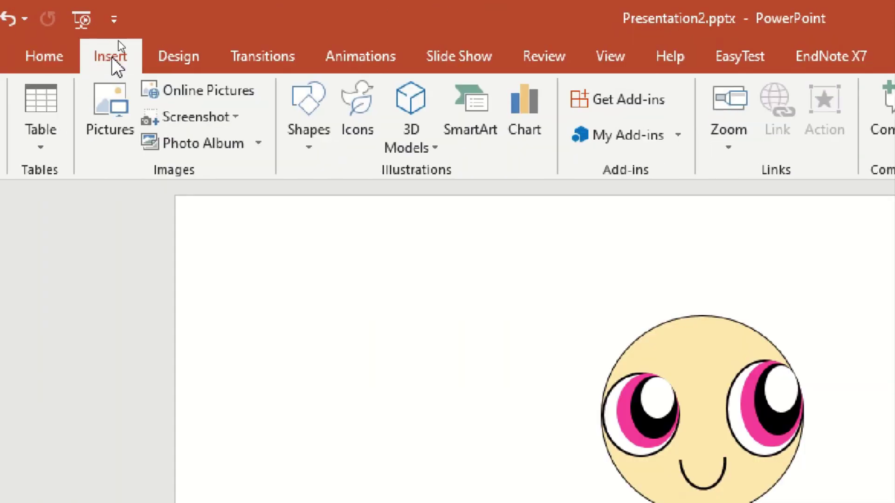
# Draw a small triangle at the top of the face and enter Edit Points mode
pyautogui.click(313, 152)
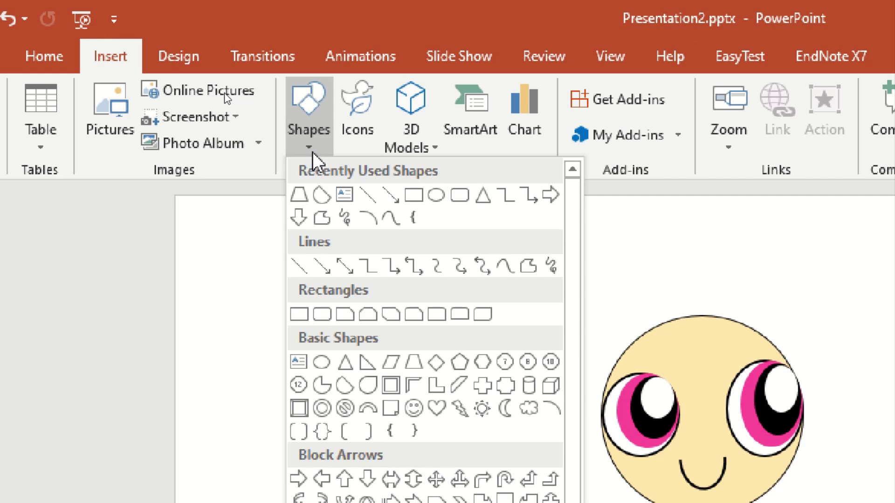
pyautogui.click(483, 194)
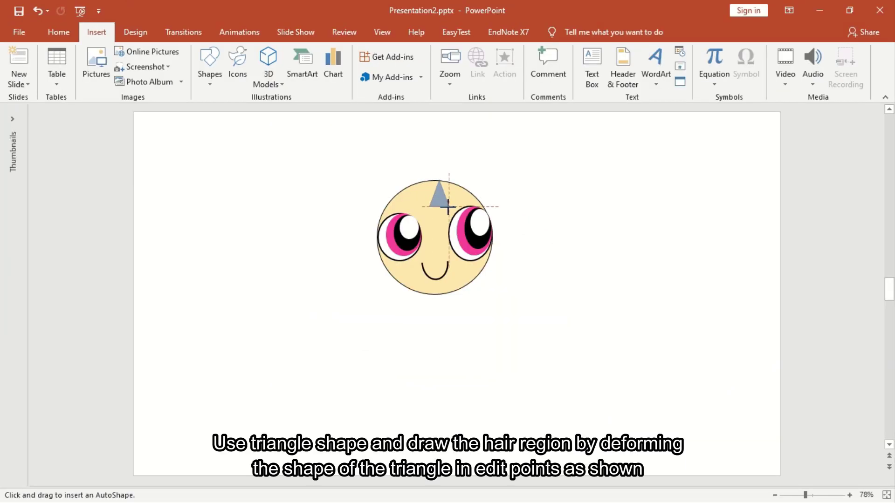
pyautogui.moveTo(440, 197); pyautogui.dragTo(444, 209)
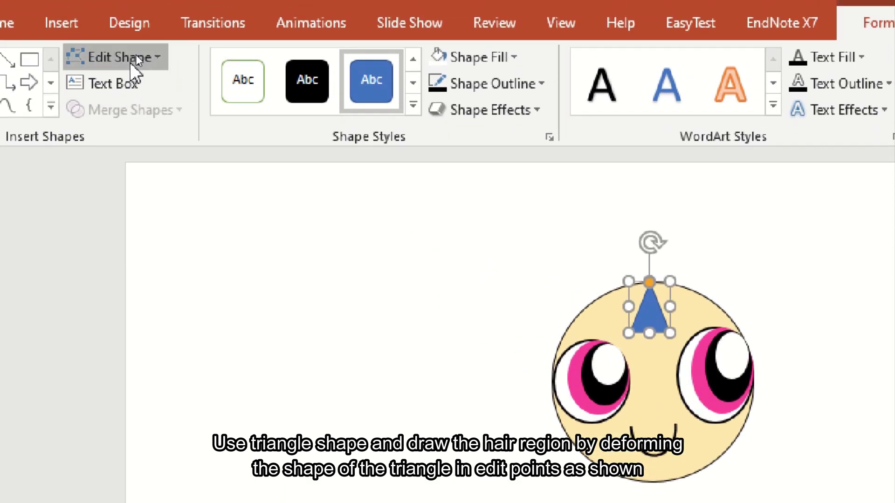
pyautogui.click(133, 59)
pyautogui.click(135, 114)
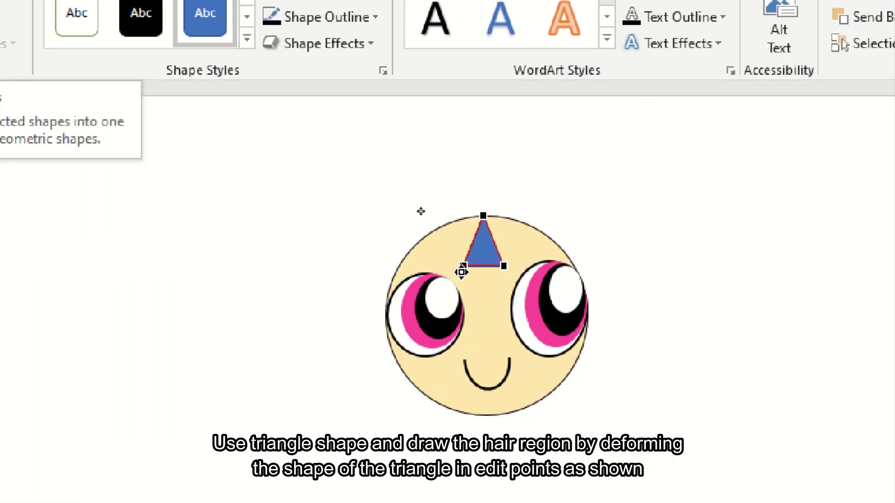
# Stretch the triangle's bottom corners to the face edges and curve its sides into a hair cap
pyautogui.click(463, 263)
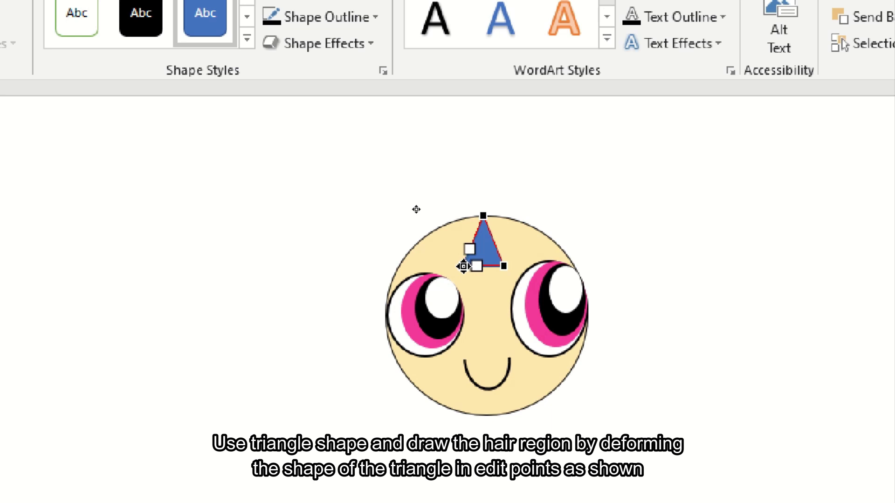
pyautogui.moveTo(463, 266); pyautogui.dragTo(397, 271)
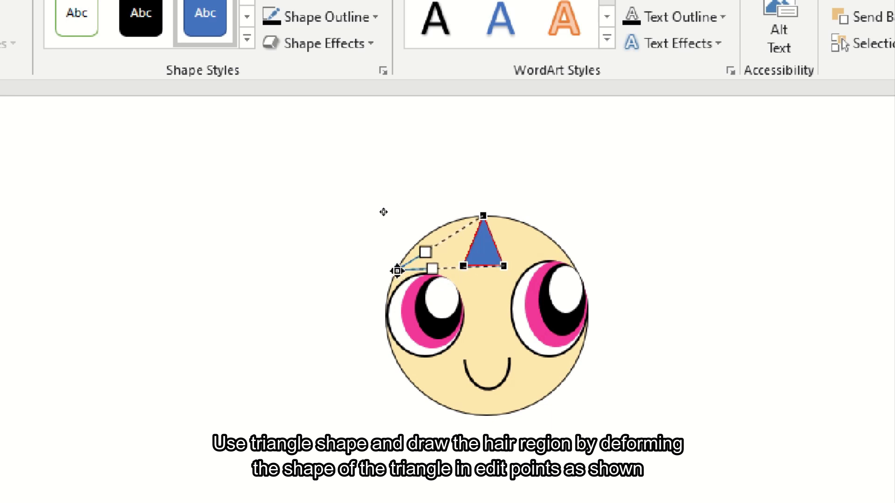
pyautogui.moveTo(396, 271); pyautogui.dragTo(395, 270)
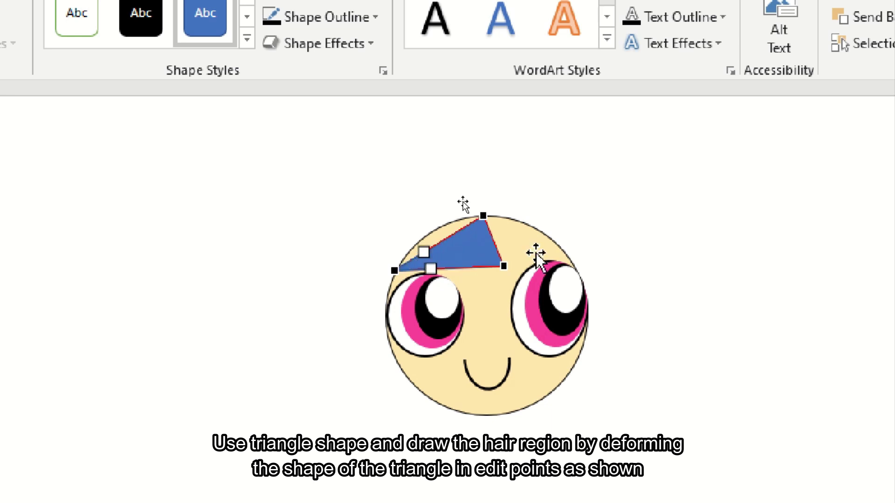
pyautogui.moveTo(500, 270); pyautogui.dragTo(574, 266)
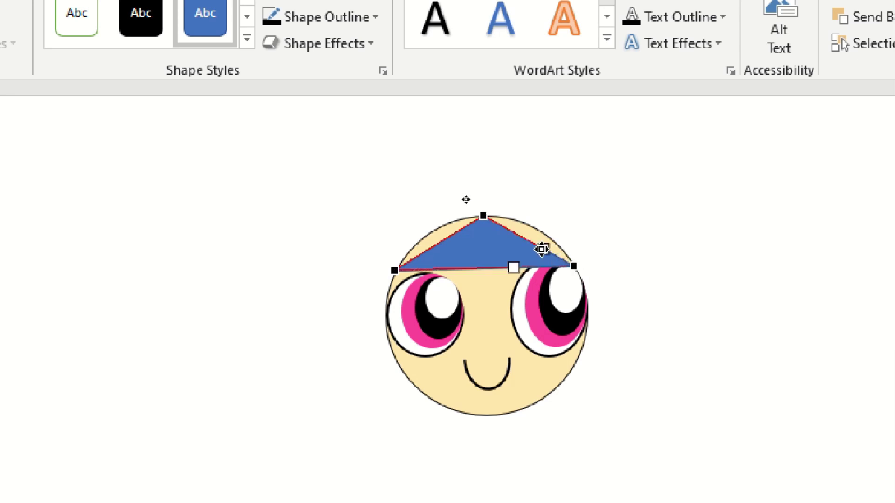
pyautogui.moveTo(553, 228); pyautogui.dragTo(554, 227)
pyautogui.moveTo(424, 249)
pyautogui.mouseDown()
pyautogui.moveTo(418, 240)
pyautogui.moveTo(513, 230)
pyautogui.moveTo(520, 214)
pyautogui.mouseUp()
pyautogui.click(482, 215)
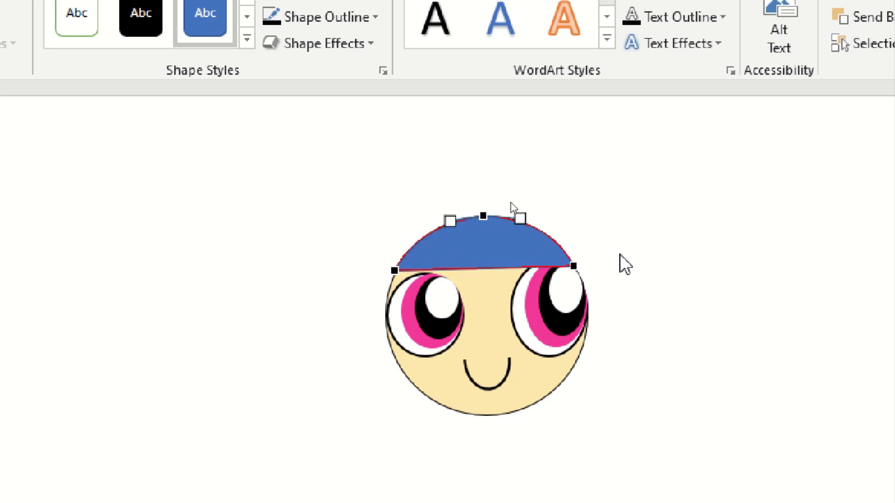
pyautogui.press('Escape')
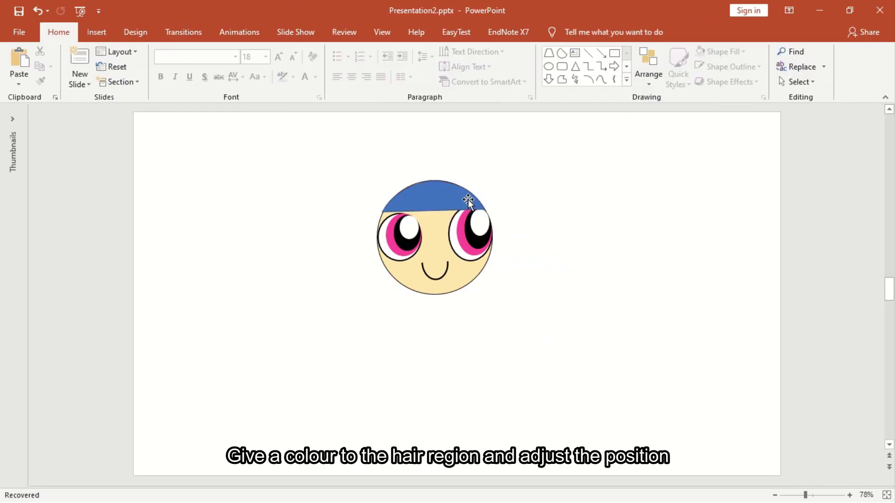
# Fill the hair cap yellow and thicken the face shapes' outlines
pyautogui.doubleClick(468, 201)
pyautogui.click(355, 51)
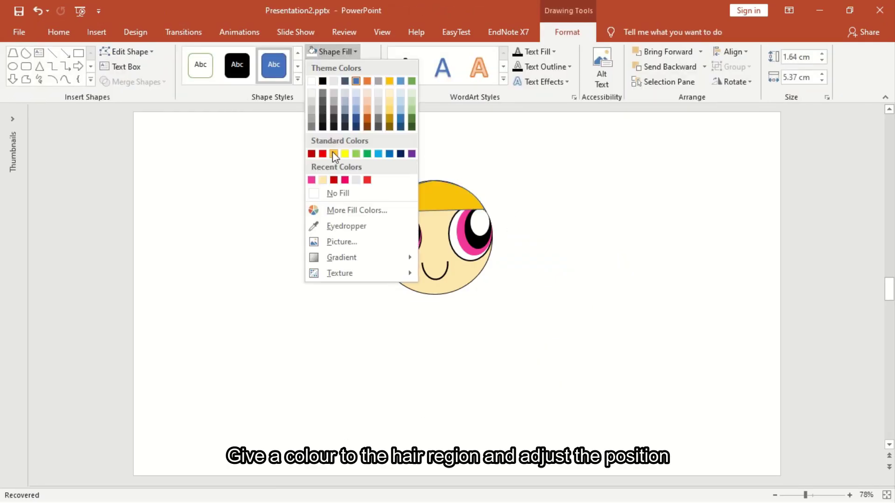
pyautogui.click(331, 152)
pyautogui.click(371, 67)
pyautogui.click(474, 266)
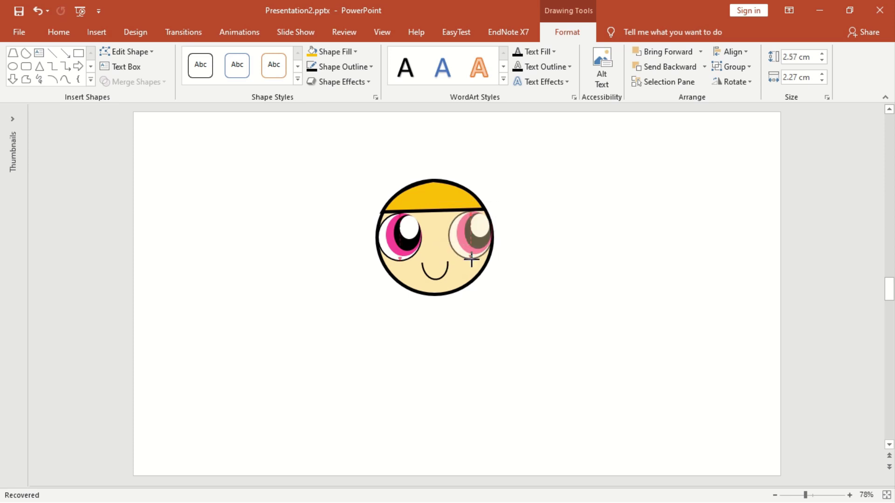
# Reopen Edit Points on the hair to refine its curved lower edge
pyautogui.press('Escape')
pyautogui.click(433, 191)
pyautogui.click(126, 52)
pyautogui.click(135, 84)
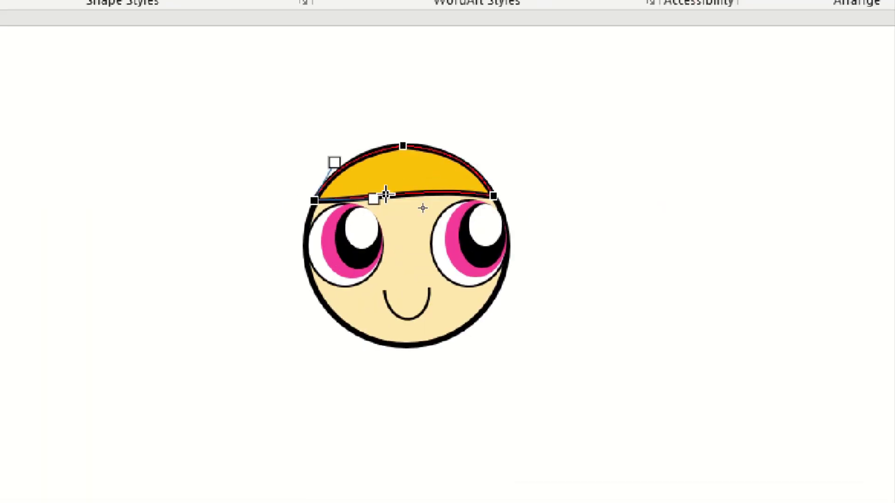
pyautogui.click(627, 236)
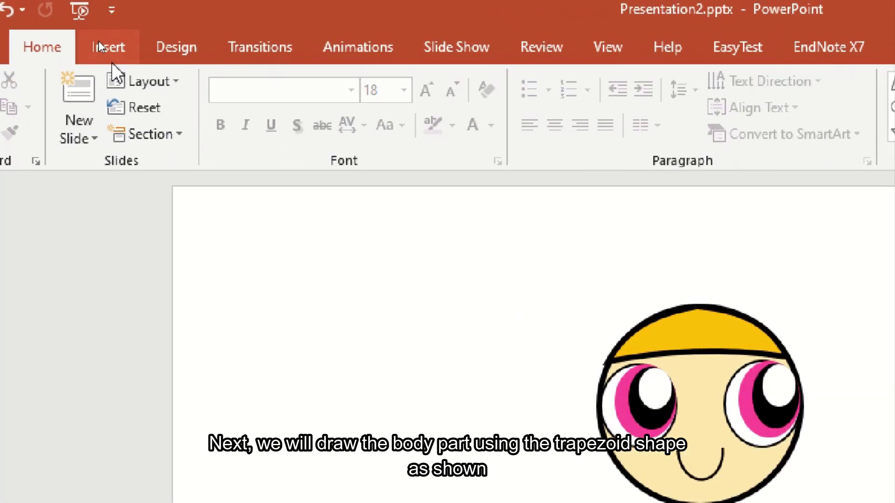
# Draw a trapezoid under the head and send it to the back
pyautogui.click(99, 41)
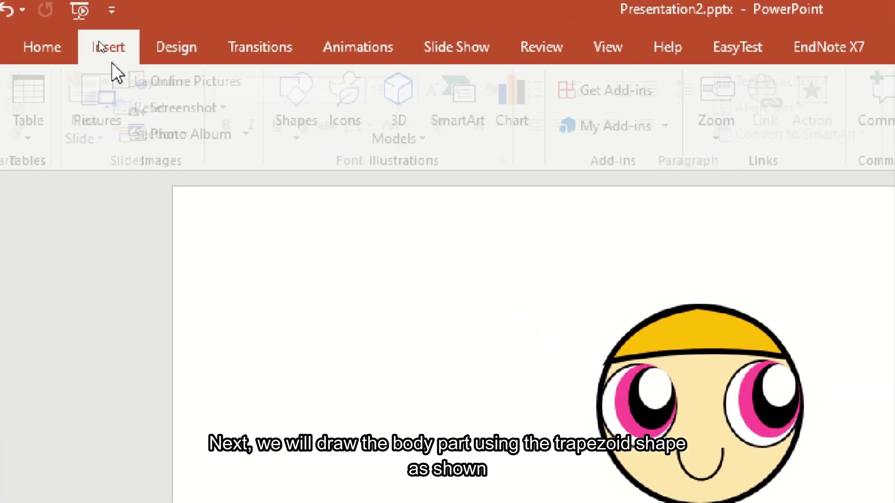
pyautogui.click(295, 131)
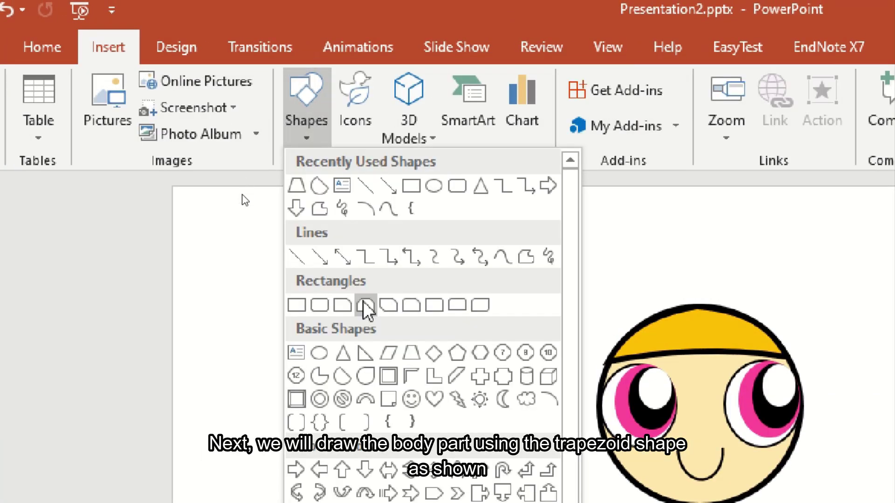
pyautogui.click(410, 353)
pyautogui.moveTo(369, 280); pyautogui.dragTo(478, 391)
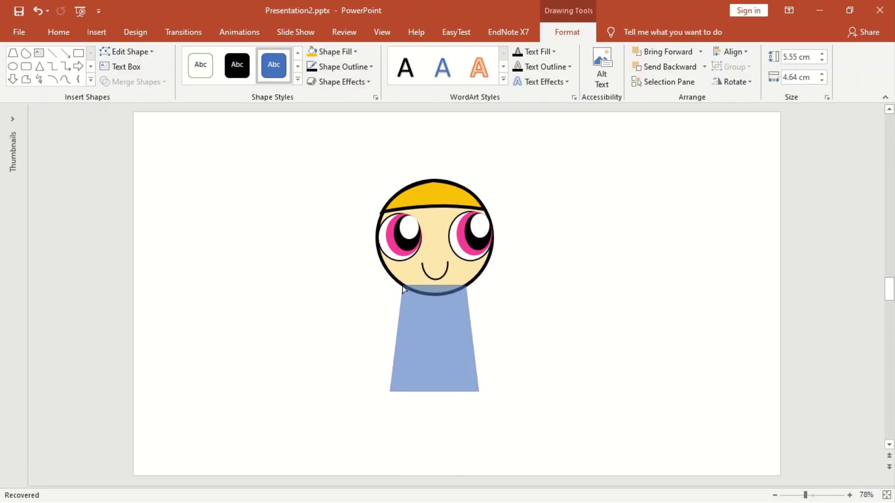
pyautogui.rightClick(430, 311)
pyautogui.click(459, 155)
pyautogui.moveTo(458, 348)
pyautogui.mouseDown()
pyautogui.moveTo(462, 333)
pyautogui.moveTo(447, 335)
pyautogui.mouseUp()
# Fill the trapezoid body pink with a 4½ pt black outline
pyautogui.click(567, 31)
pyautogui.click(355, 52)
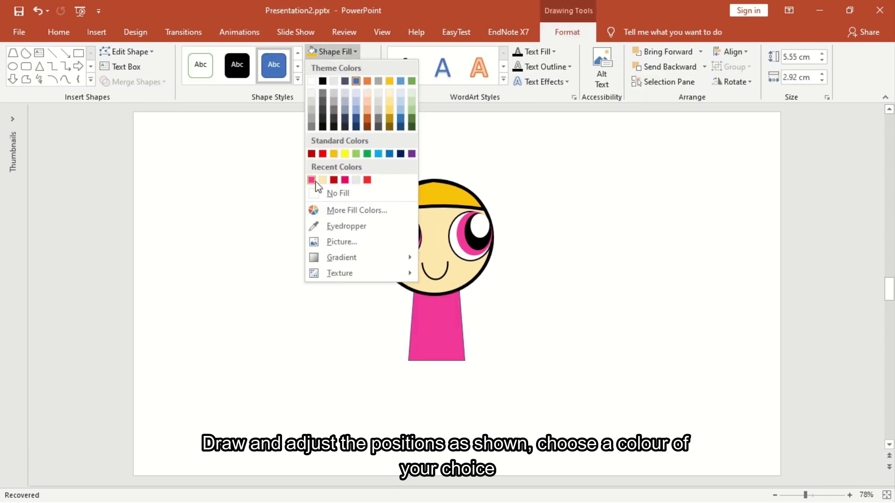
pyautogui.click(314, 180)
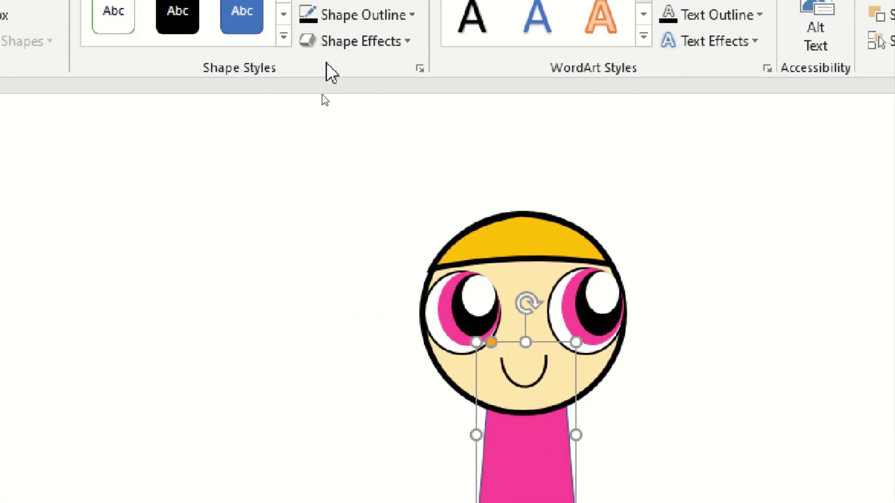
pyautogui.click(335, 65)
pyautogui.click(455, 365)
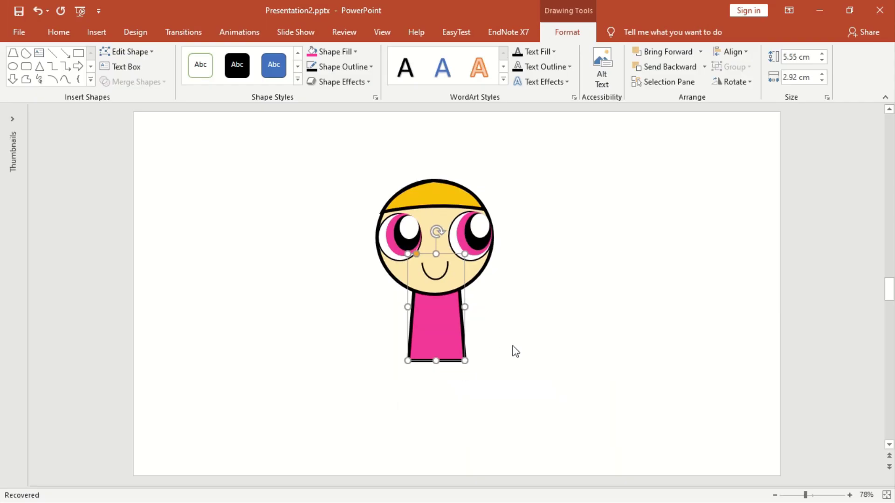
pyautogui.click(511, 350)
pyautogui.click(443, 336)
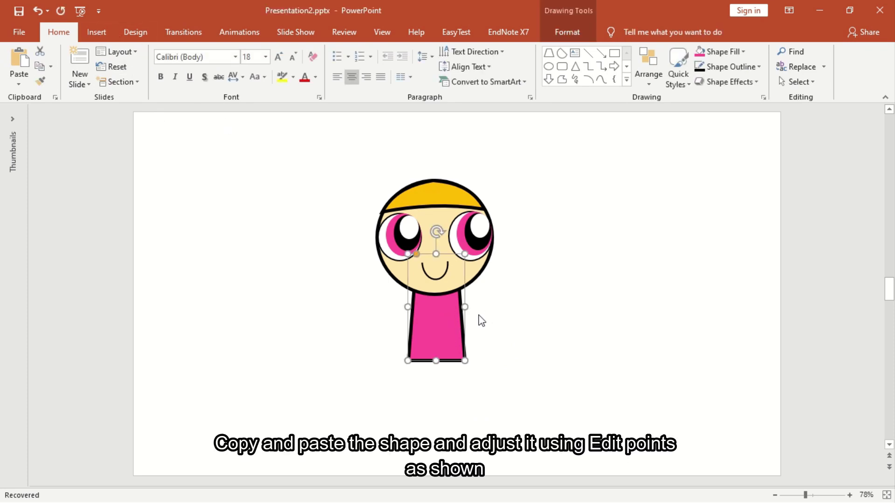
# Duplicate the pink body, reshape the copy into a shorter band, and fill it black
pyautogui.hotkey('ctrl', 'c')
pyautogui.hotkey('ctrl', 'v')
pyautogui.moveTo(470, 314); pyautogui.dragTo(568, 314)
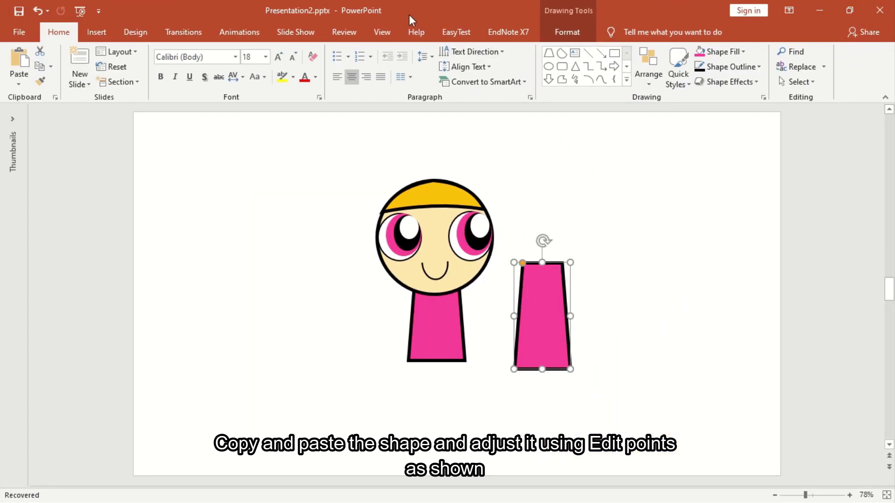
pyautogui.click(566, 32)
pyautogui.click(136, 63)
pyautogui.click(130, 122)
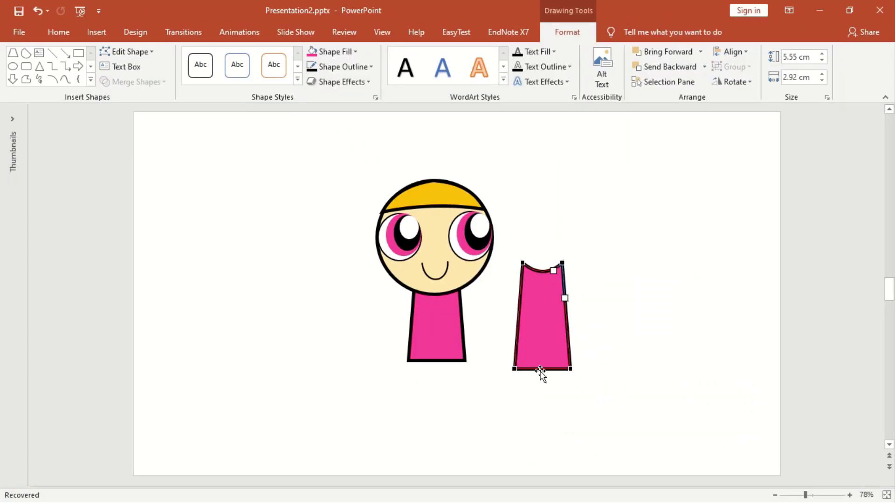
pyautogui.click(541, 322)
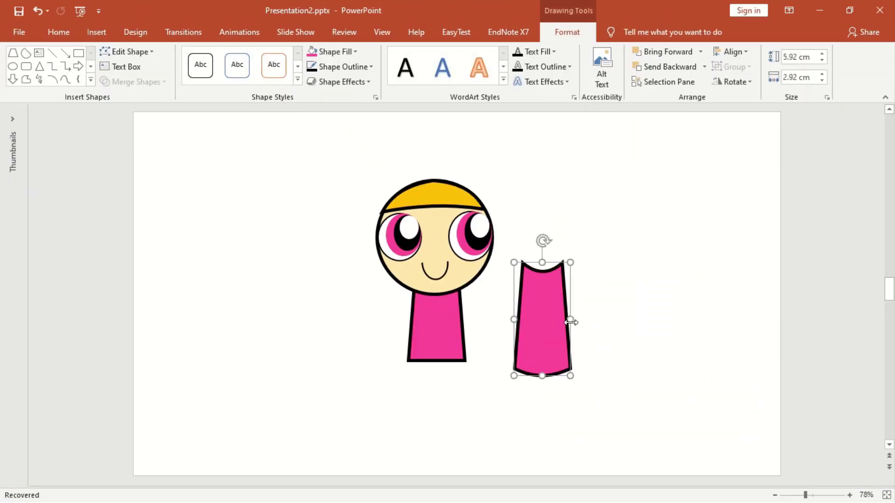
pyautogui.moveTo(571, 318); pyautogui.dragTo(559, 319)
pyautogui.moveTo(536, 261)
pyautogui.mouseDown()
pyautogui.moveTo(536, 340)
pyautogui.moveTo(429, 322)
pyautogui.moveTo(465, 325)
pyautogui.mouseUp()
pyautogui.click(356, 51)
pyautogui.click(321, 82)
# Adjust the black band's points so it crosses the middle of the dress
pyautogui.click(152, 51)
pyautogui.click(138, 85)
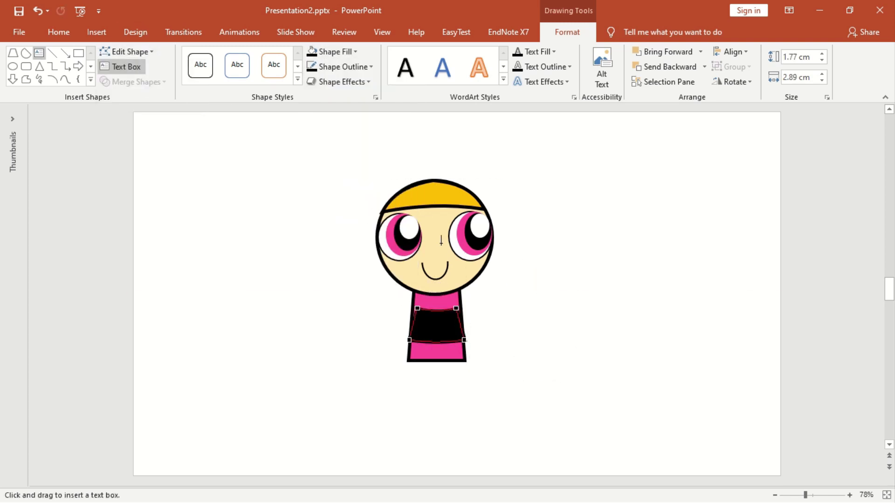
pyautogui.click(494, 312)
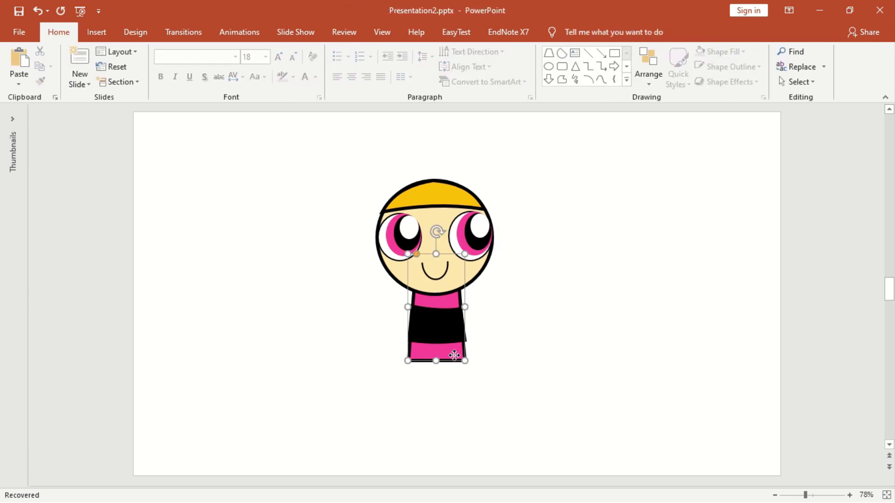
pyautogui.click(442, 328)
pyautogui.click(494, 342)
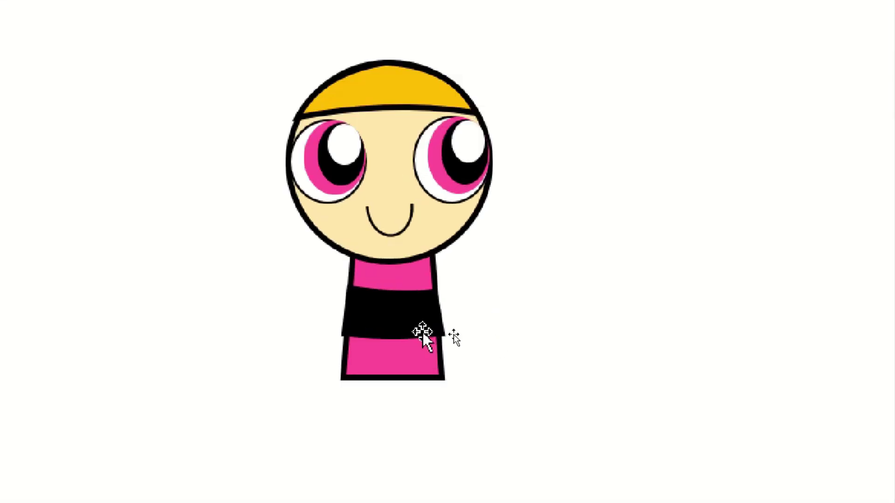
pyautogui.click(451, 332)
pyautogui.click(569, 33)
pyautogui.click(126, 52)
pyautogui.click(135, 84)
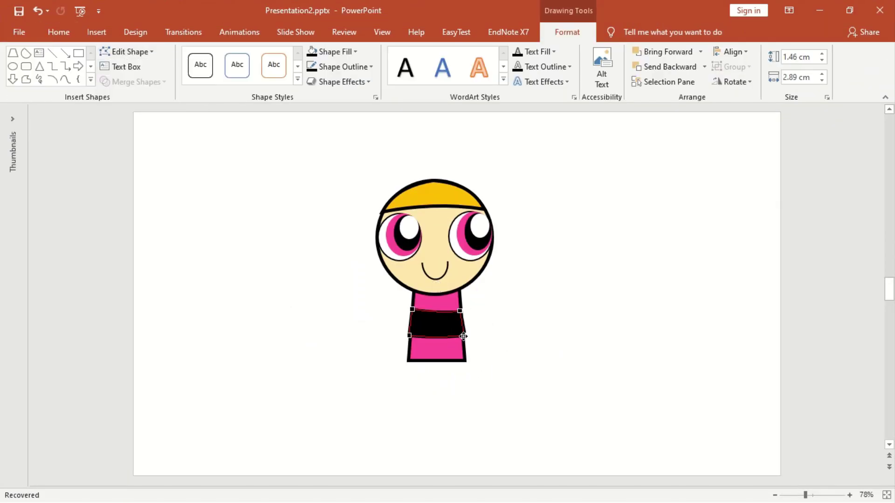
pyautogui.click(496, 339)
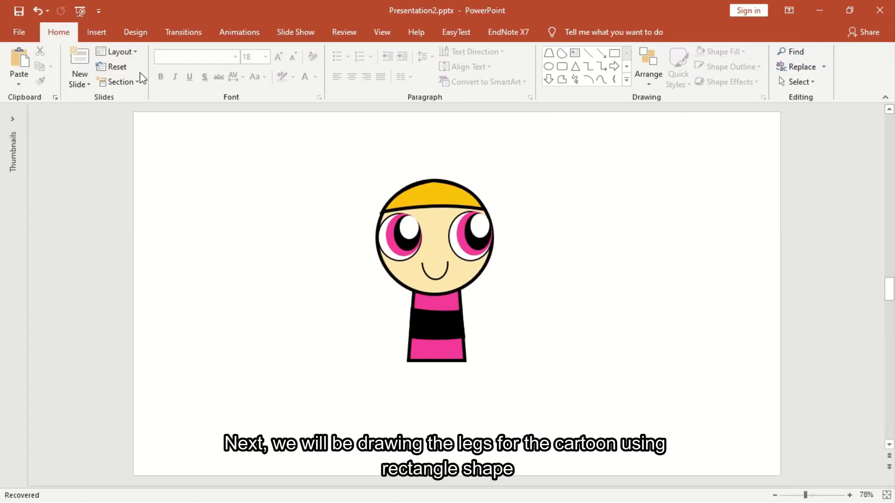
# Draw a leg rectangle under the dress with cream fill and a thick black outline
pyautogui.click(96, 32)
pyautogui.click(205, 79)
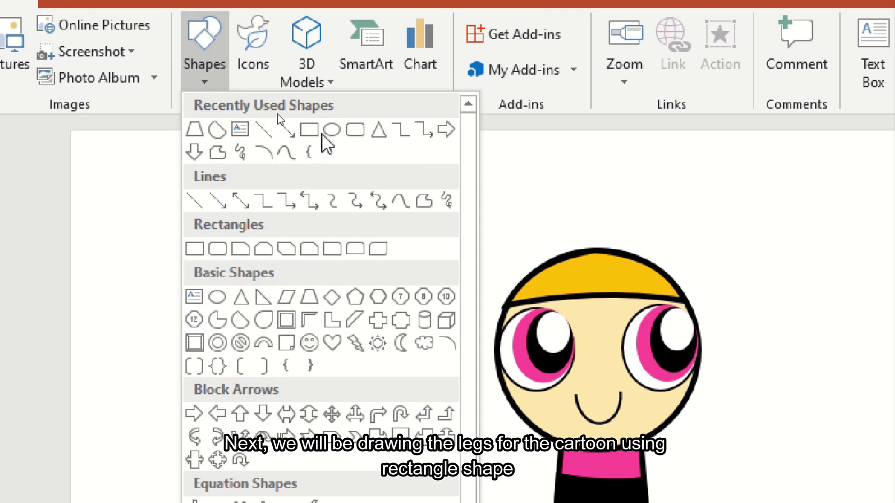
pyautogui.click(309, 130)
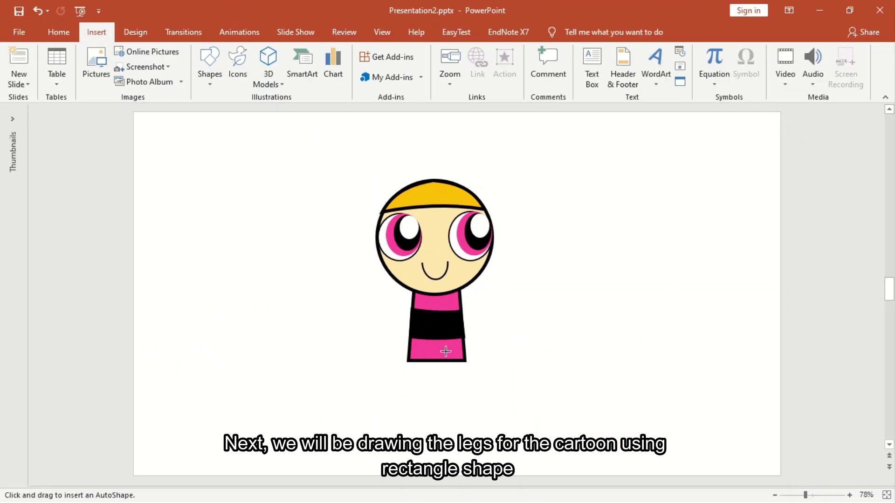
pyautogui.moveTo(434, 395); pyautogui.dragTo(432, 392)
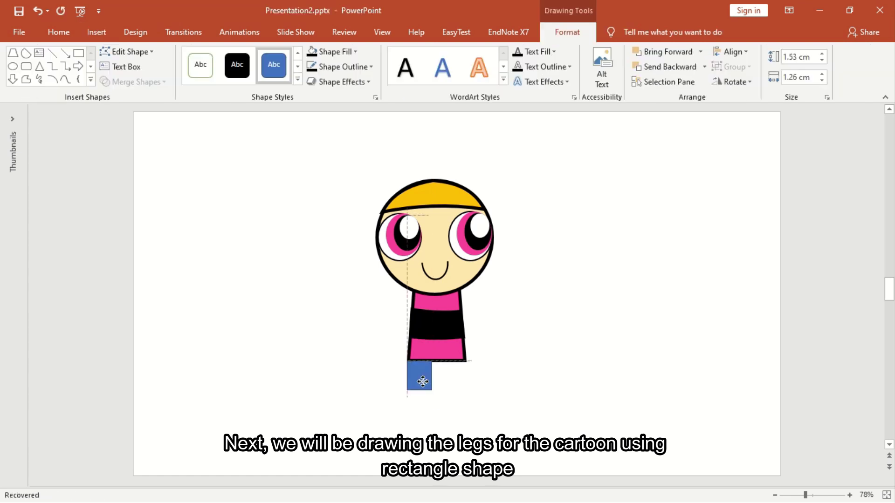
pyautogui.click(331, 51)
pyautogui.click(315, 179)
pyautogui.click(343, 67)
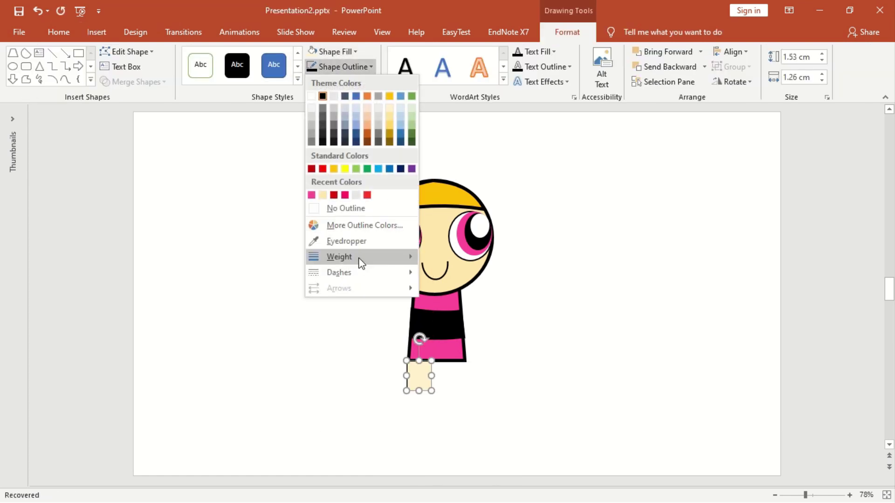
pyautogui.click(457, 298)
# Duplicate the leg, set both side by side, and send them behind the dress
pyautogui.hotkey('ctrl', 'd')
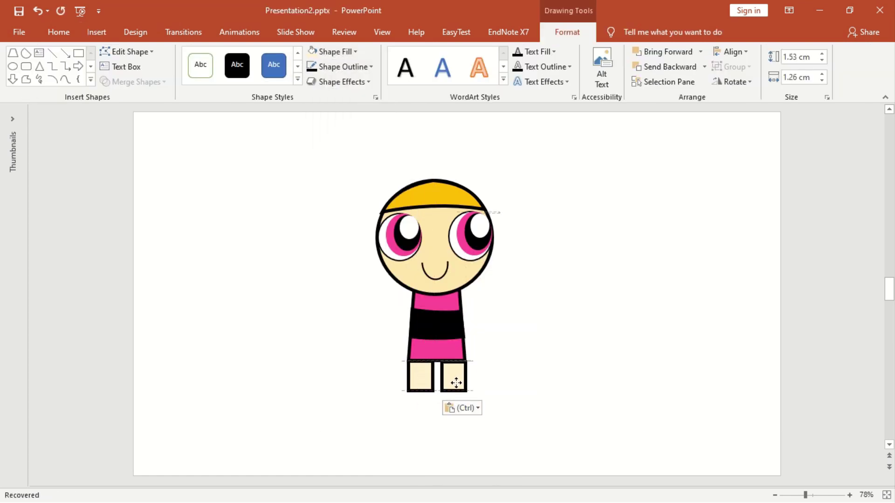
pyautogui.moveTo(442, 376); pyautogui.dragTo(431, 377)
pyautogui.hotkey('ctrl', 'z')
pyautogui.click(443, 376)
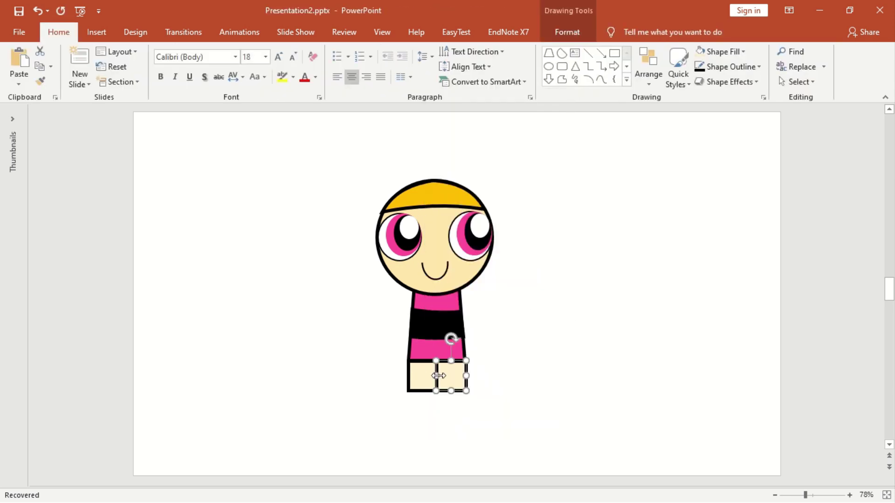
pyautogui.moveTo(424, 375); pyautogui.dragTo(439, 377)
pyautogui.click(506, 390)
pyautogui.rightClick(459, 379)
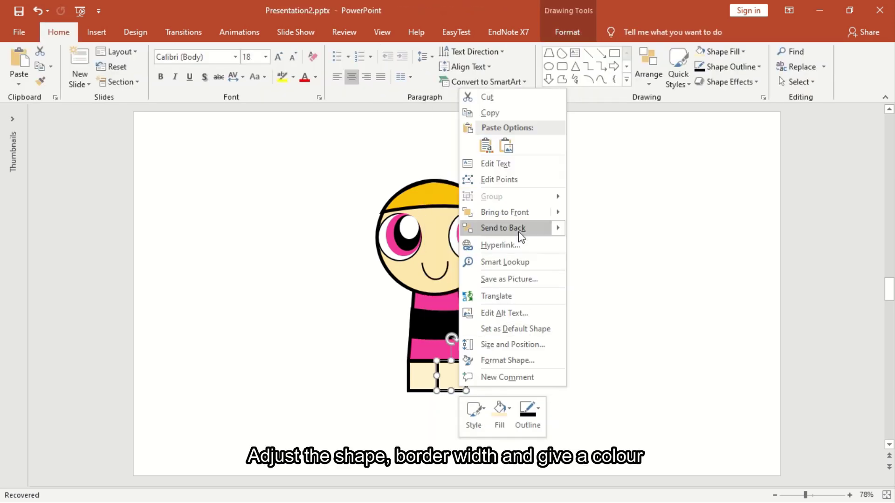
pyautogui.click(499, 228)
pyautogui.click(438, 394)
pyautogui.click(438, 393)
pyautogui.click(501, 388)
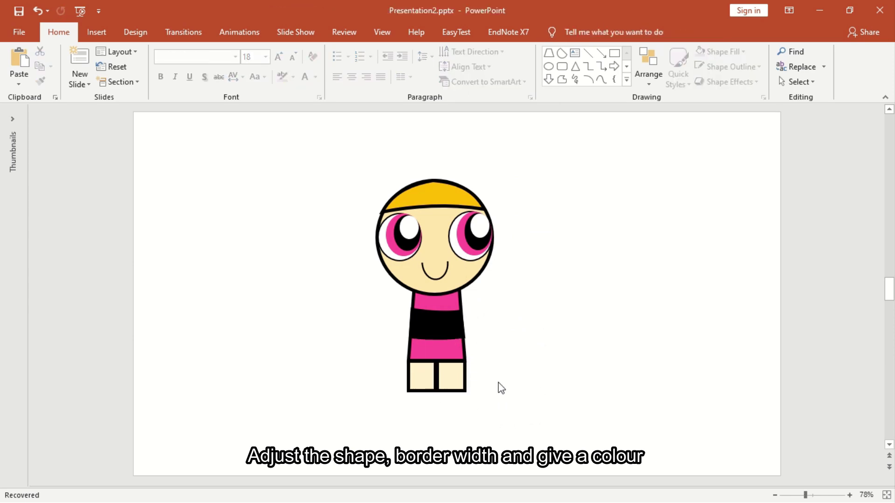
pyautogui.click(96, 32)
pyautogui.click(211, 64)
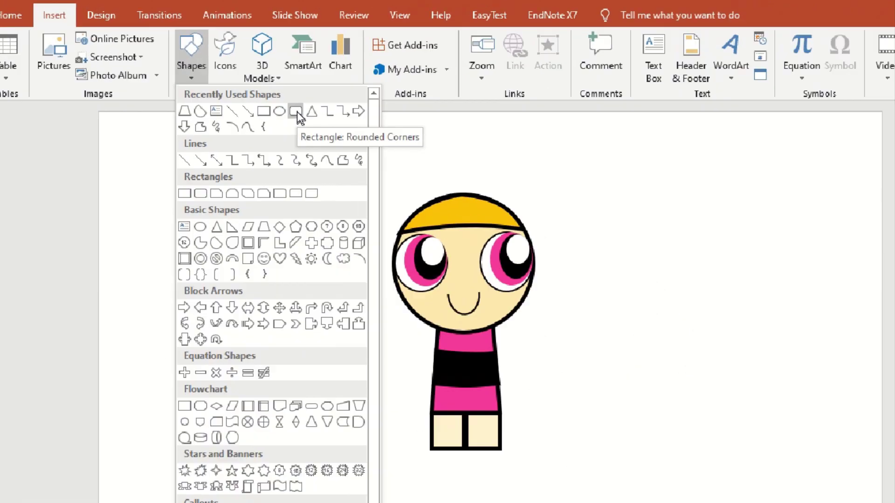
# Draw a rounded rectangle rotated 90 degrees, with cream fill and a thick black outline
pyautogui.click(298, 111)
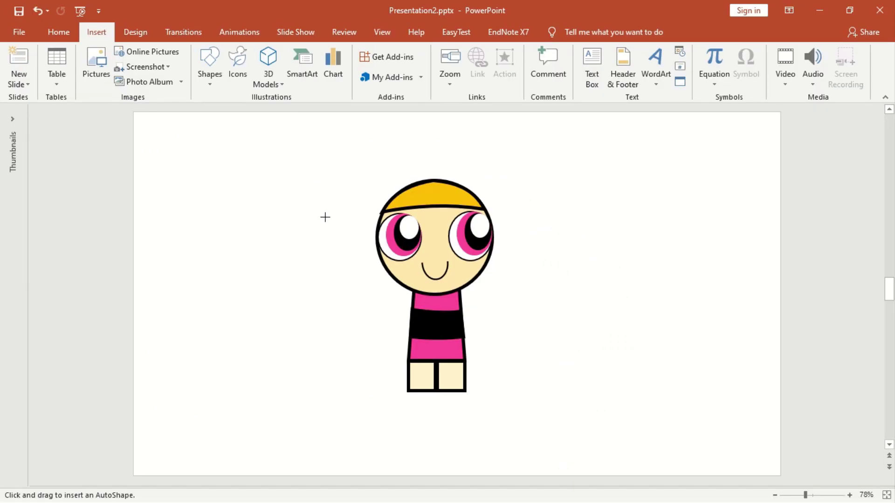
pyautogui.moveTo(277, 207); pyautogui.dragTo(322, 235)
pyautogui.moveTo(299, 180); pyautogui.dragTo(333, 218)
pyautogui.click(312, 51)
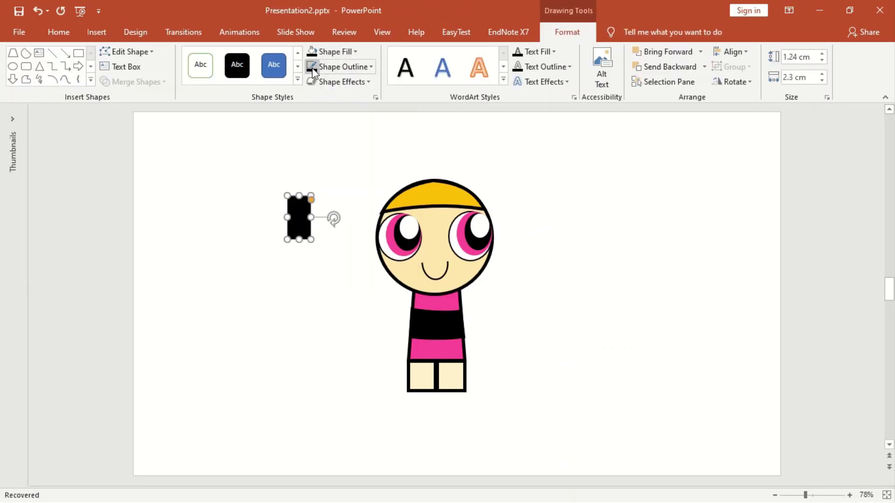
pyautogui.click(335, 51)
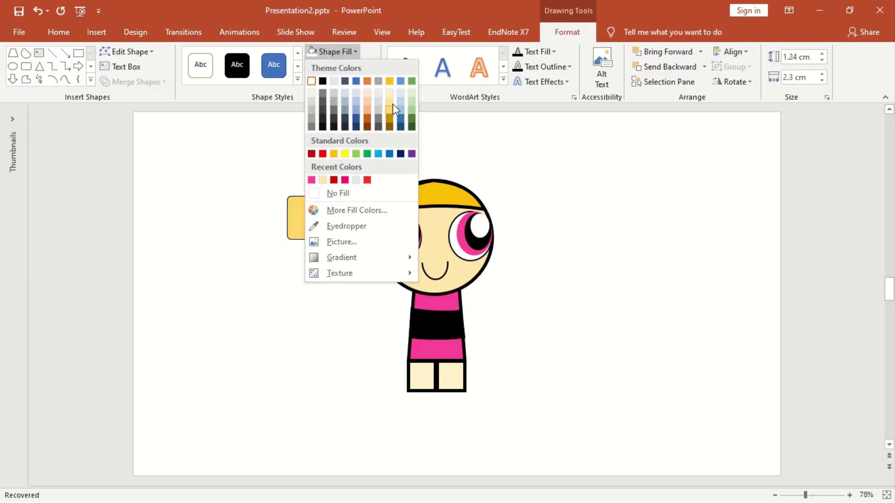
pyautogui.click(325, 180)
pyautogui.click(343, 67)
pyautogui.click(448, 298)
# Place the rounded piece below the left leg and a copy below the right leg
pyautogui.moveTo(299, 217)
pyautogui.mouseDown()
pyautogui.moveTo(397, 361)
pyautogui.moveTo(425, 431)
pyautogui.moveTo(408, 402)
pyautogui.mouseUp()
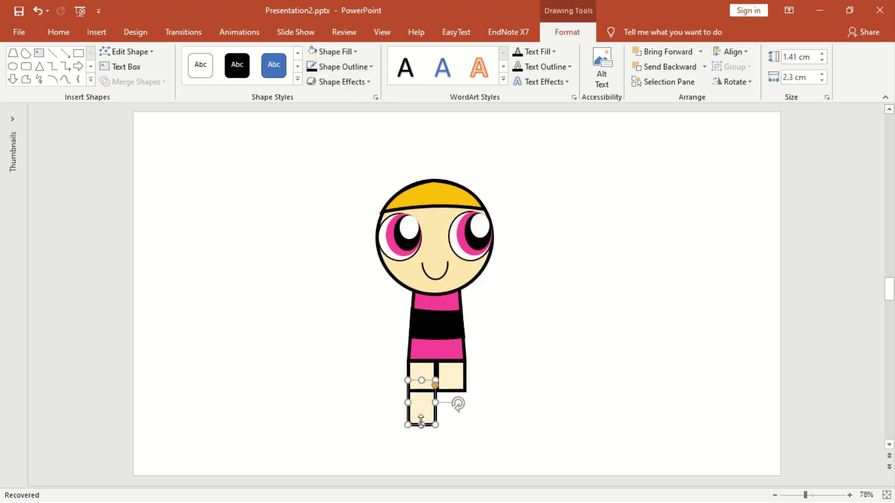
pyautogui.moveTo(434, 401); pyautogui.dragTo(466, 410)
pyautogui.rightClick(452, 407)
pyautogui.click(587, 377)
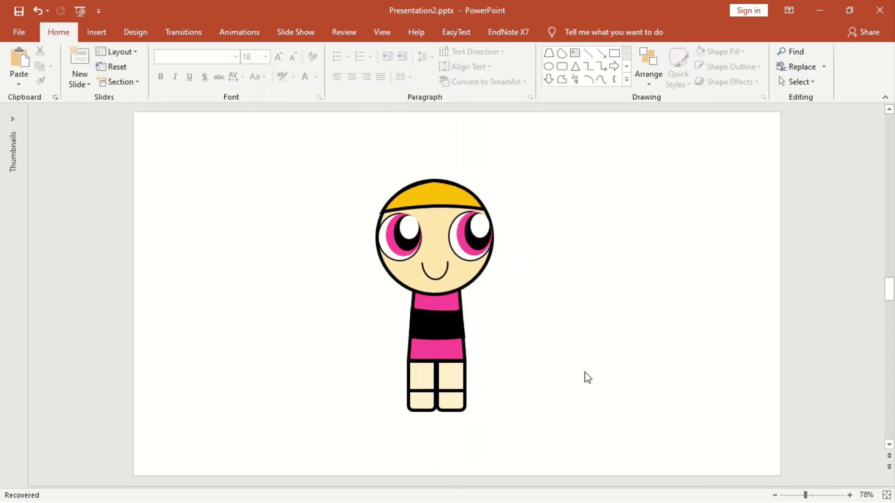
pyautogui.click(96, 32)
pyautogui.click(211, 74)
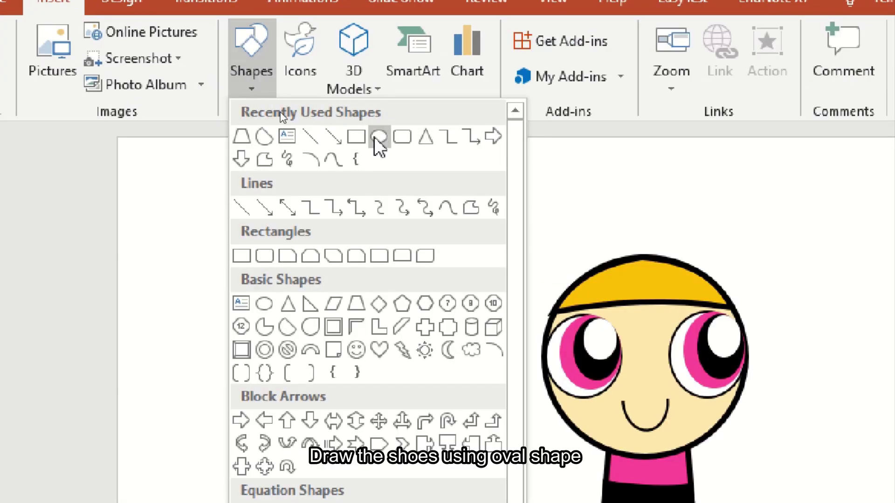
# Draw a small black oval shoe under the left leg, send it behind, and duplicate it
pyautogui.click(378, 137)
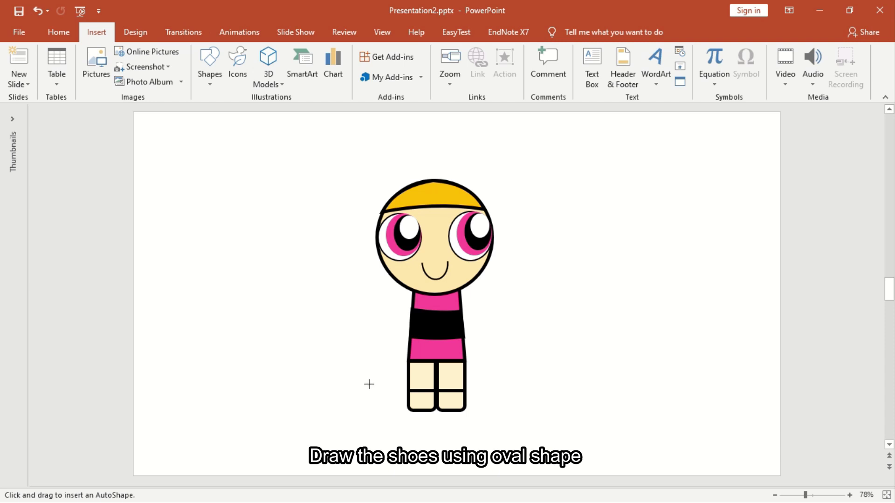
pyautogui.moveTo(332, 348); pyautogui.dragTo(358, 371)
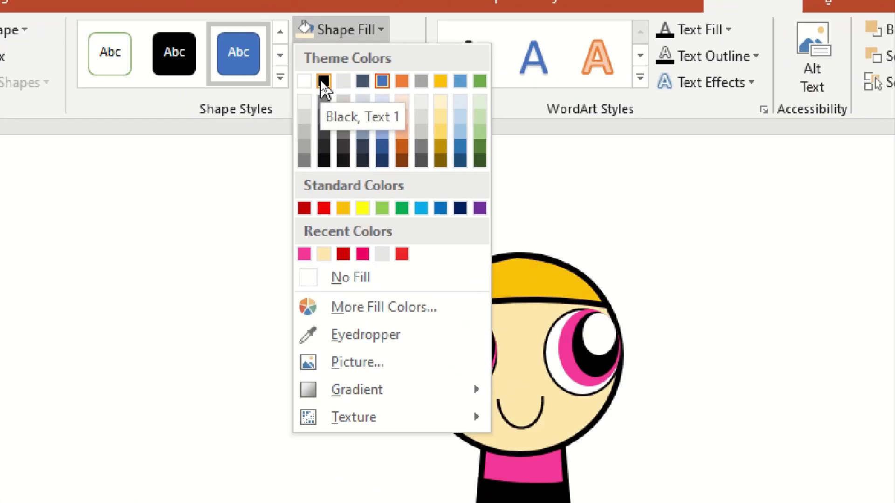
pyautogui.click(325, 85)
pyautogui.moveTo(345, 369)
pyautogui.mouseDown()
pyautogui.moveTo(429, 425)
pyautogui.moveTo(426, 417)
pyautogui.mouseUp()
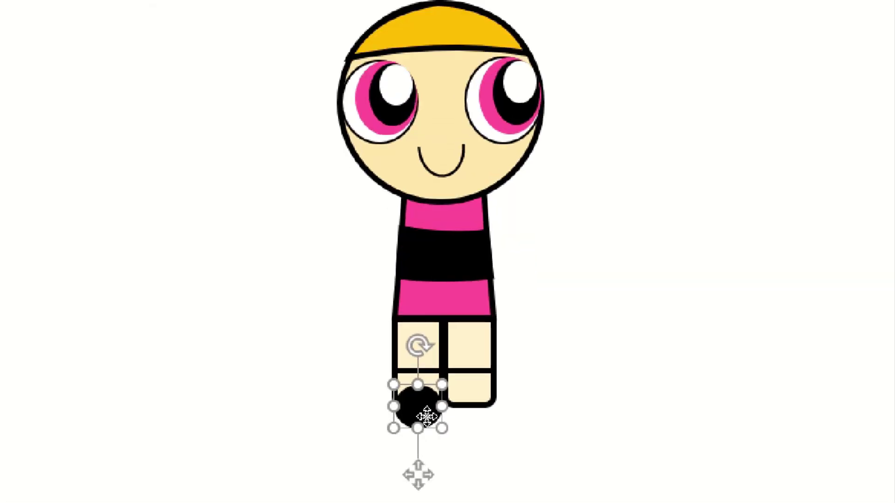
pyautogui.rightClick(427, 417)
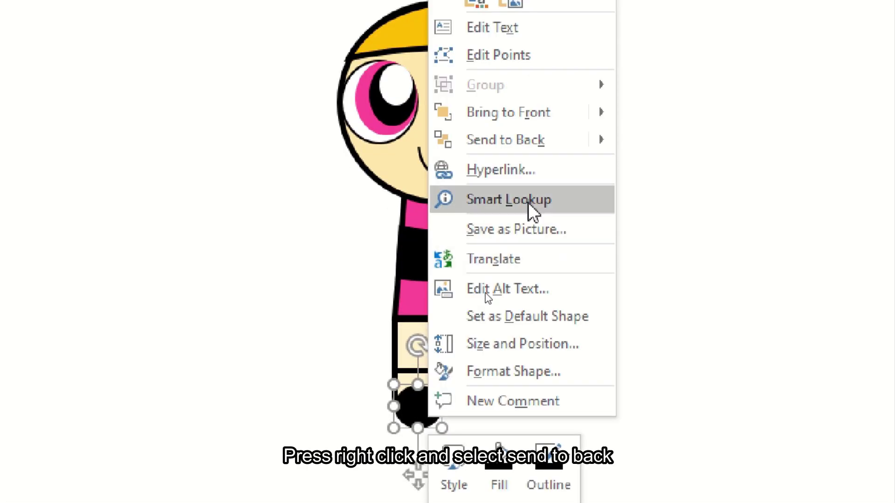
pyautogui.click(564, 140)
pyautogui.hotkey('ctrl', 'c')
pyautogui.hotkey('ctrl', 'v')
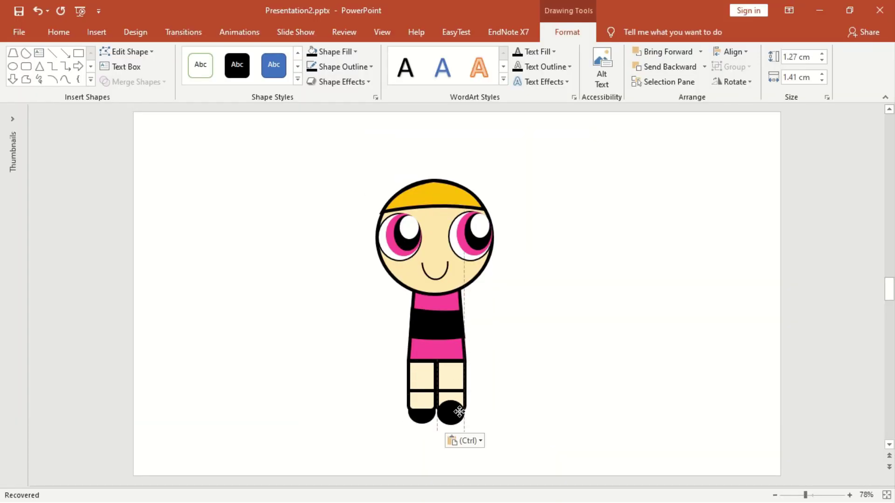
pyautogui.click(591, 398)
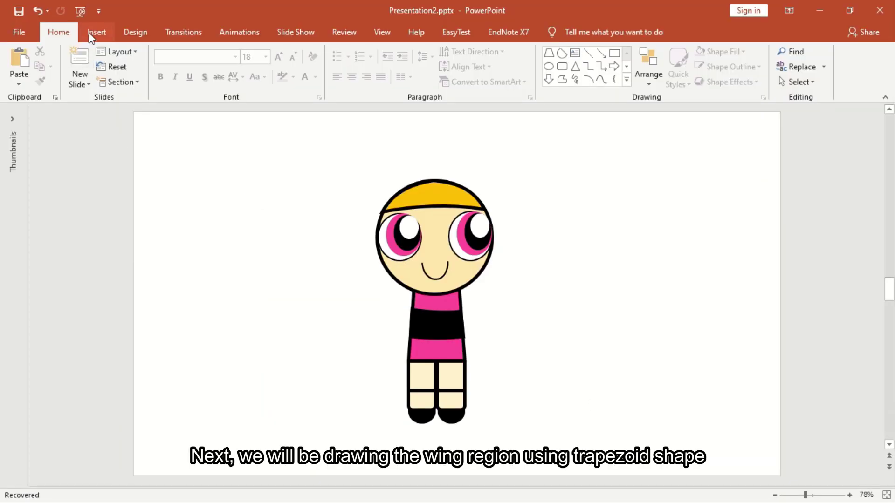
# Draw a trapezoid to the left of the girl
pyautogui.click(92, 32)
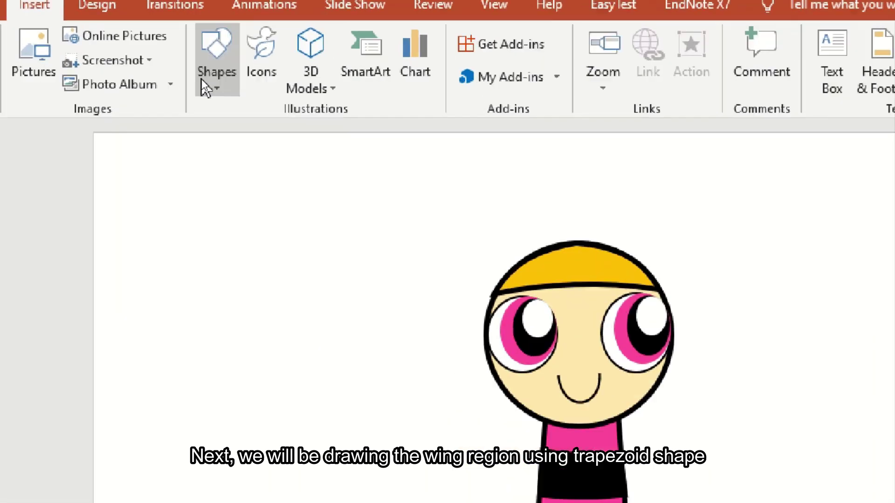
pyautogui.click(208, 89)
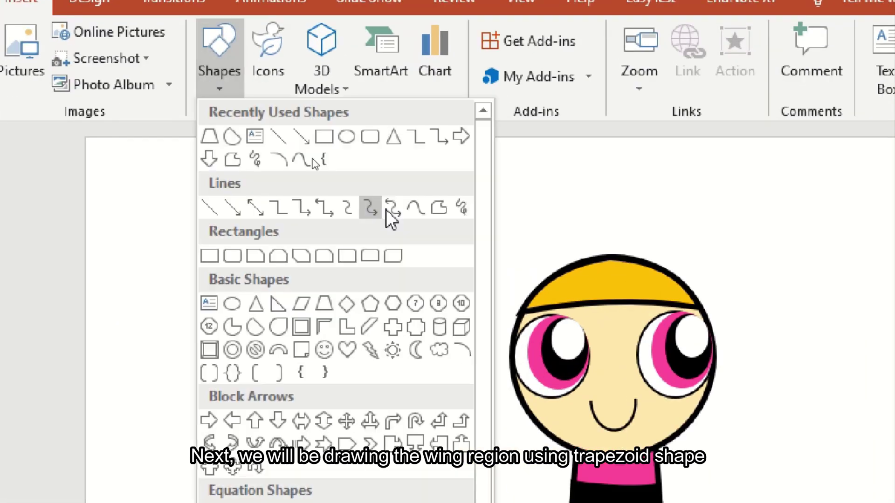
pyautogui.click(324, 305)
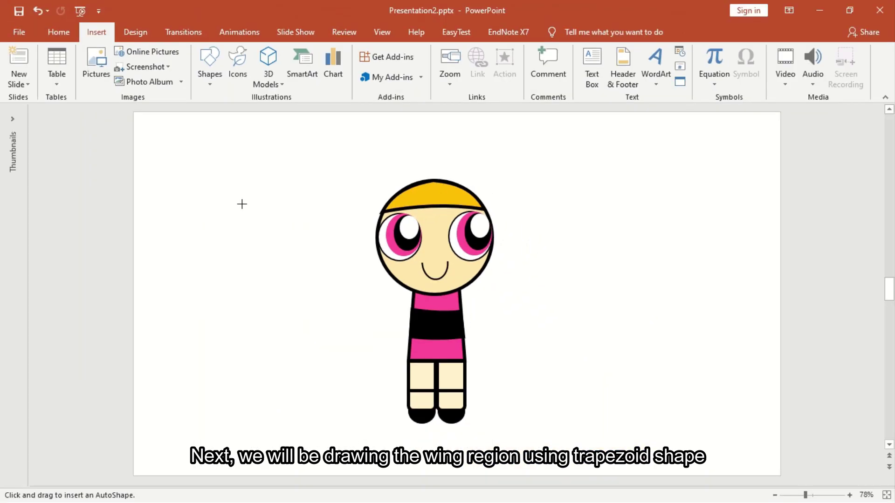
pyautogui.moveTo(248, 239); pyautogui.dragTo(358, 283)
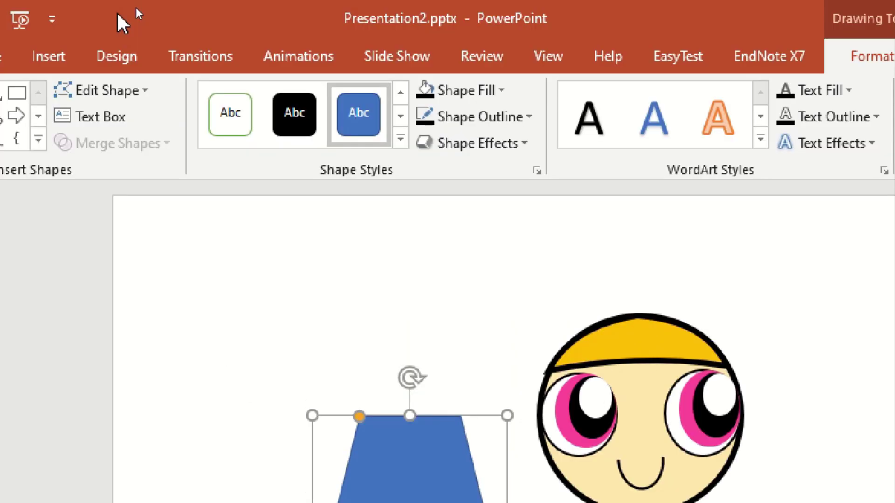
# Edit the trapezoid's points to curve both sides and bow the bottom into a flared shape
pyautogui.click(139, 54)
pyautogui.click(122, 149)
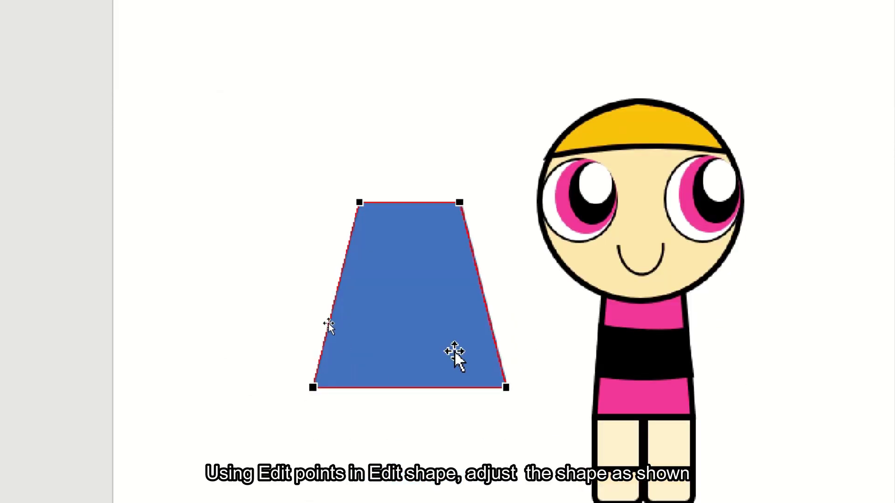
pyautogui.click(316, 387)
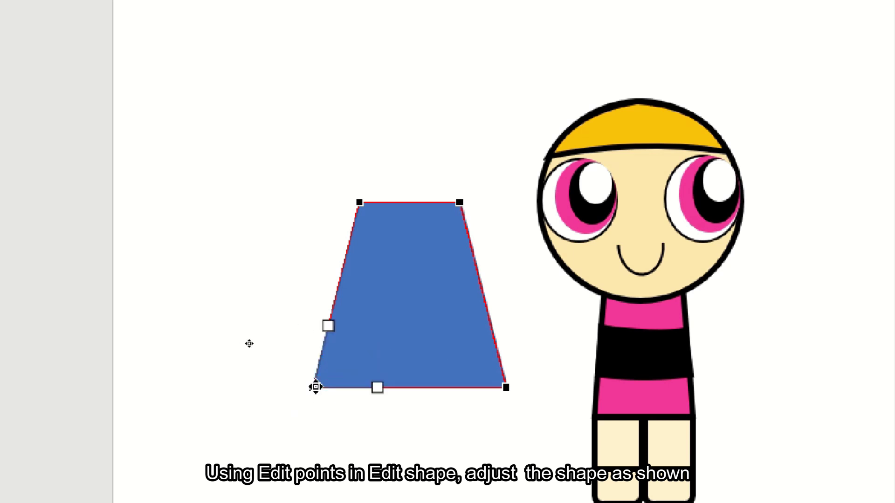
pyautogui.moveTo(328, 324); pyautogui.dragTo(370, 331)
pyautogui.moveTo(377, 385); pyautogui.dragTo(383, 418)
pyautogui.click(503, 388)
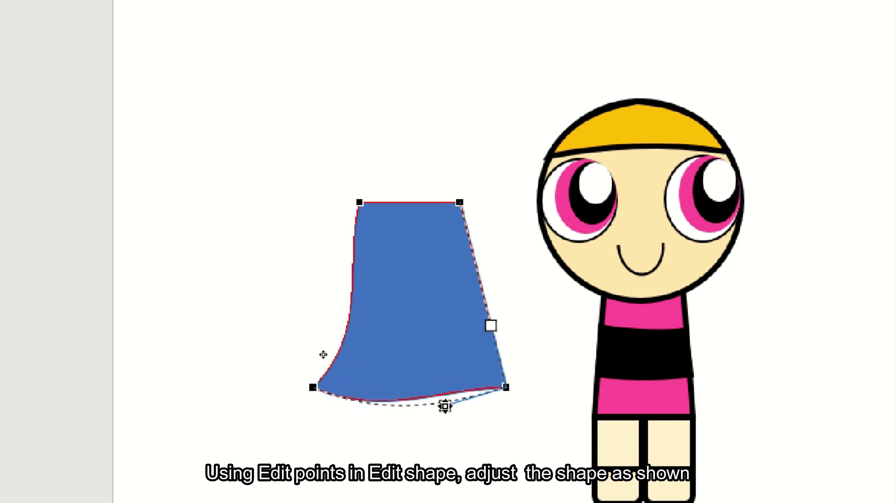
pyautogui.moveTo(490, 323); pyautogui.dragTo(451, 333)
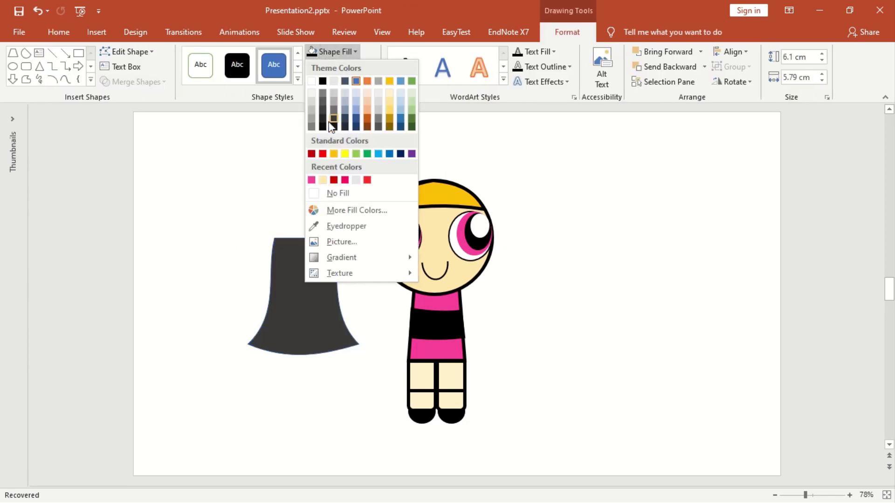
# Make the flared shape yellow with a black outline, enlarge it to 7.21 × 8.27 cm, and send it to back
pyautogui.click(332, 152)
pyautogui.click(329, 68)
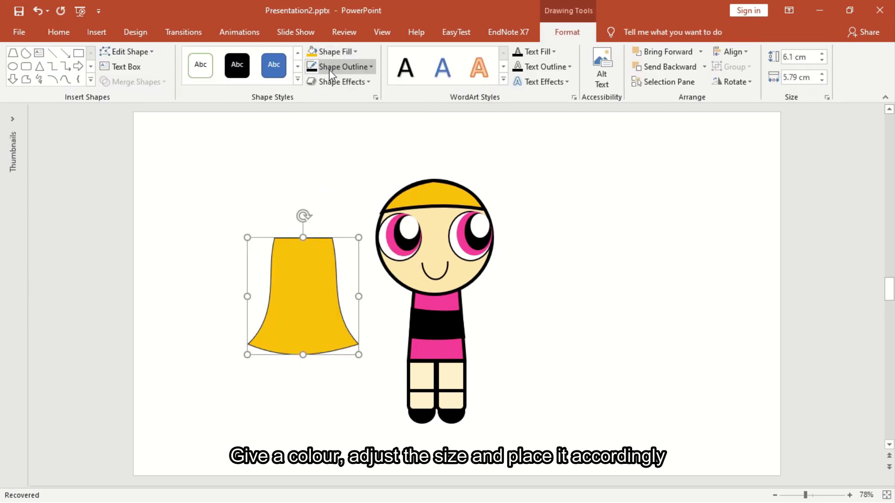
pyautogui.moveTo(335, 315); pyautogui.dragTo(470, 341)
pyautogui.moveTo(438, 377); pyautogui.dragTo(434, 399)
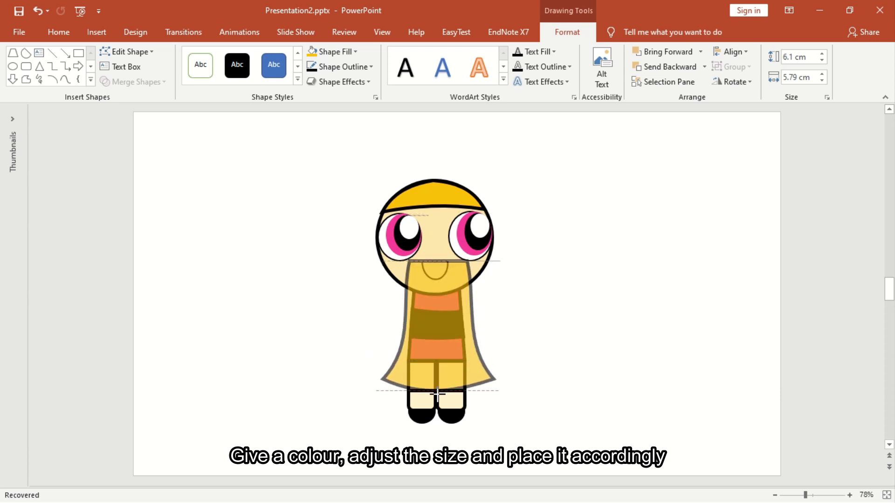
pyautogui.rightClick(473, 324)
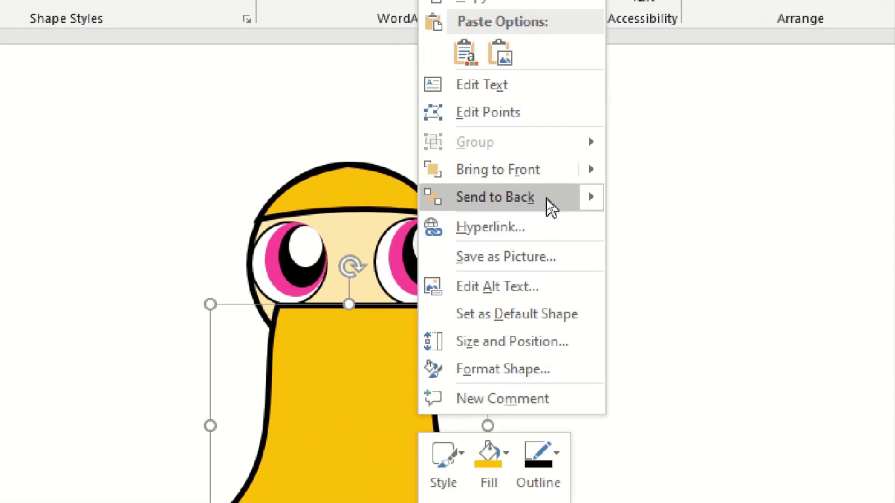
pyautogui.click(551, 208)
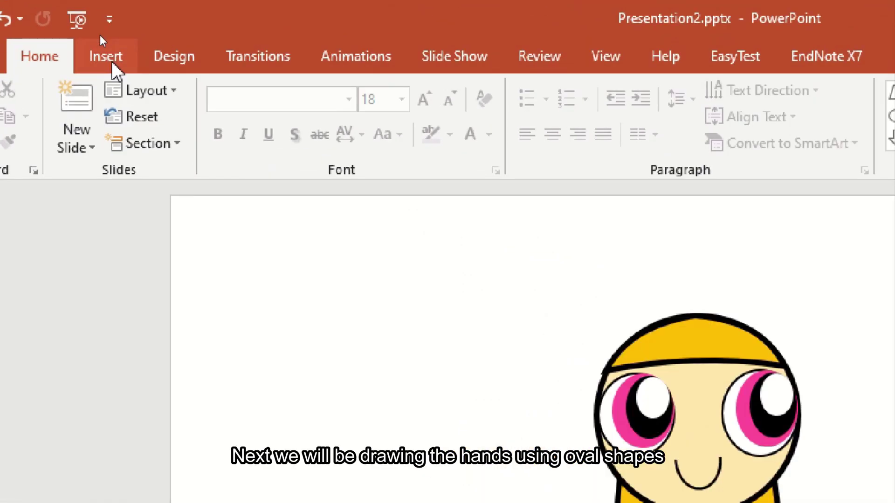
# Draw a cream oval with a thick black outline over the left side of the dress
pyautogui.click(112, 62)
pyautogui.click(305, 144)
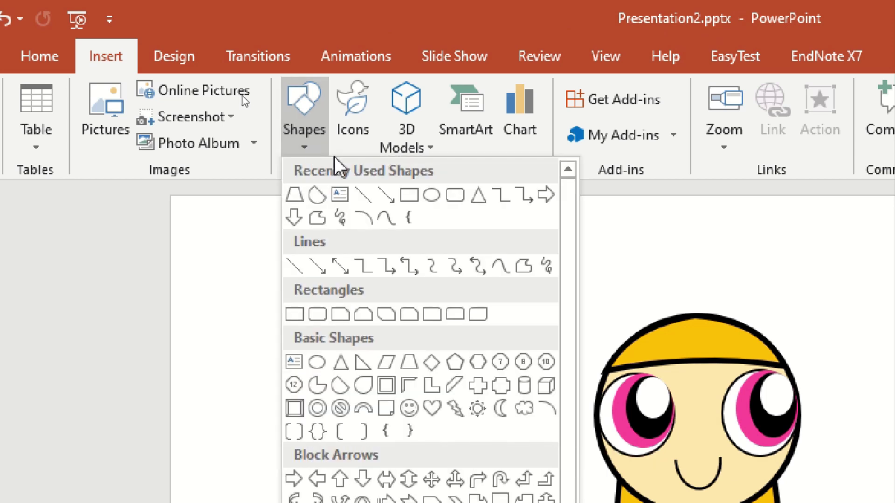
pyautogui.click(432, 196)
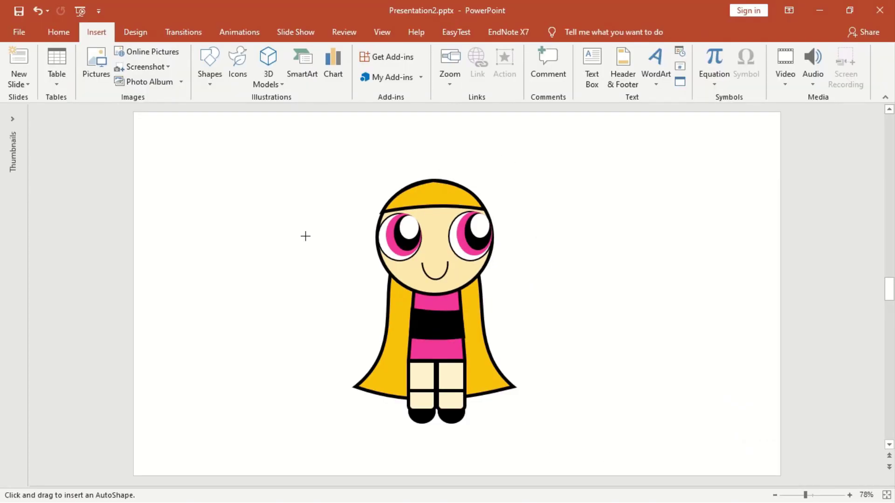
pyautogui.moveTo(305, 237)
pyautogui.mouseDown()
pyautogui.moveTo(345, 292)
pyautogui.moveTo(409, 326)
pyautogui.mouseUp()
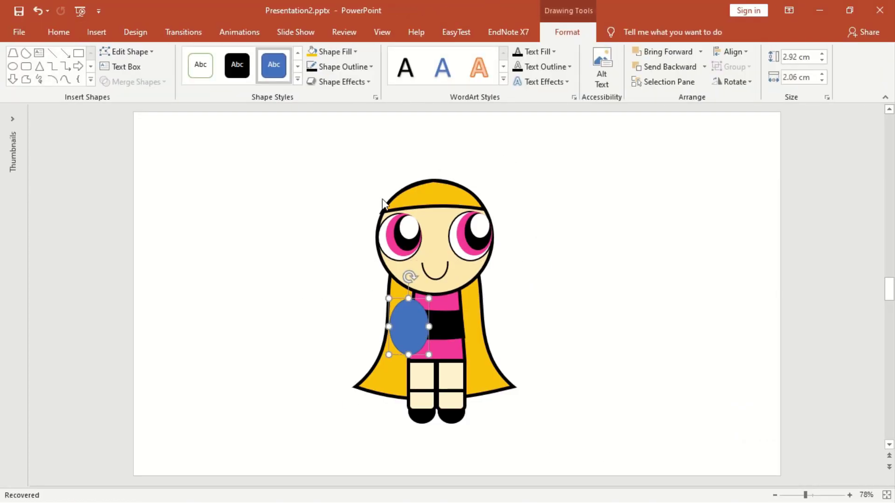
pyautogui.click(318, 53)
pyautogui.click(322, 178)
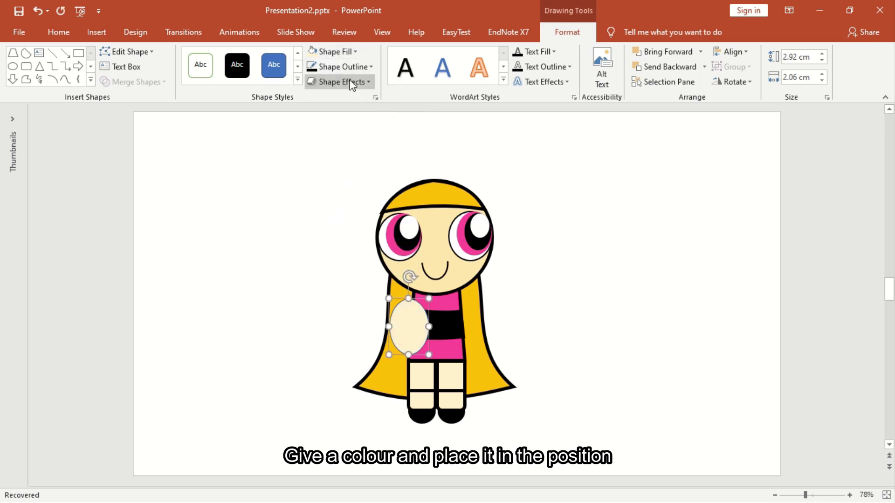
pyautogui.click(310, 67)
pyautogui.click(455, 335)
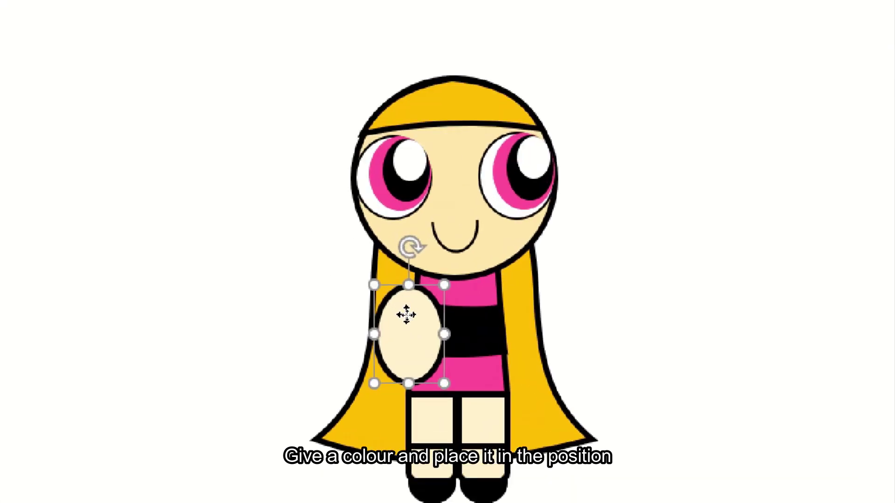
# Send the arm oval back, then send the yellow hair behind it
pyautogui.rightClick(409, 321)
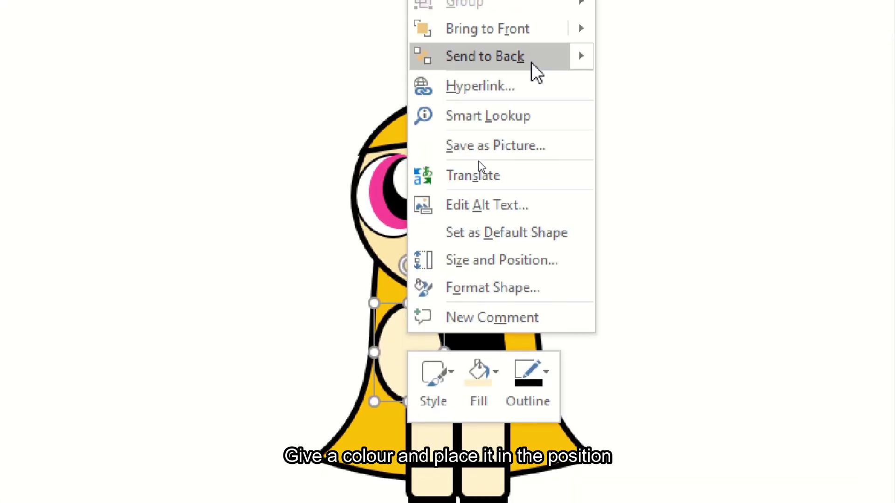
pyautogui.click(532, 39)
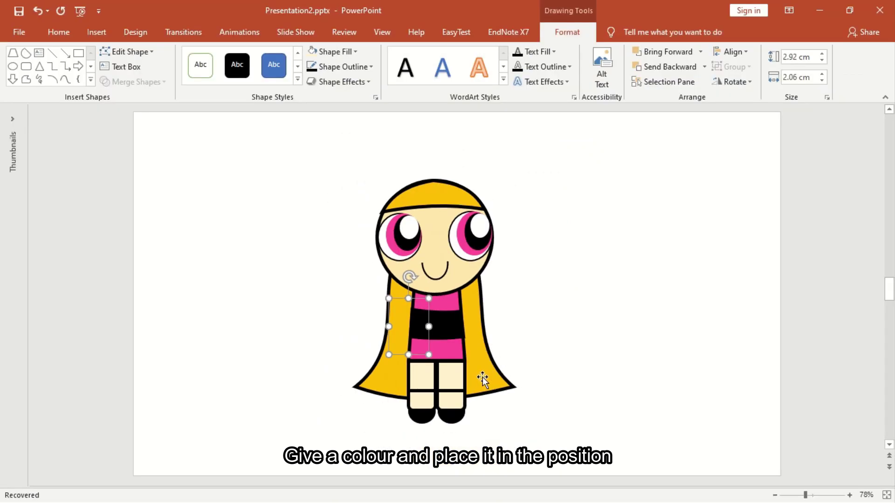
pyautogui.click(485, 375)
pyautogui.rightClick(489, 373)
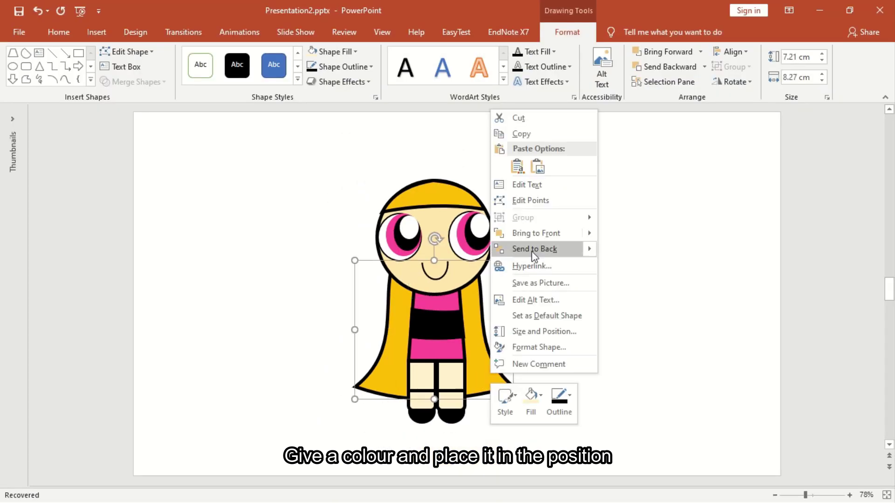
pyautogui.moveTo(535, 249)
pyautogui.click(620, 252)
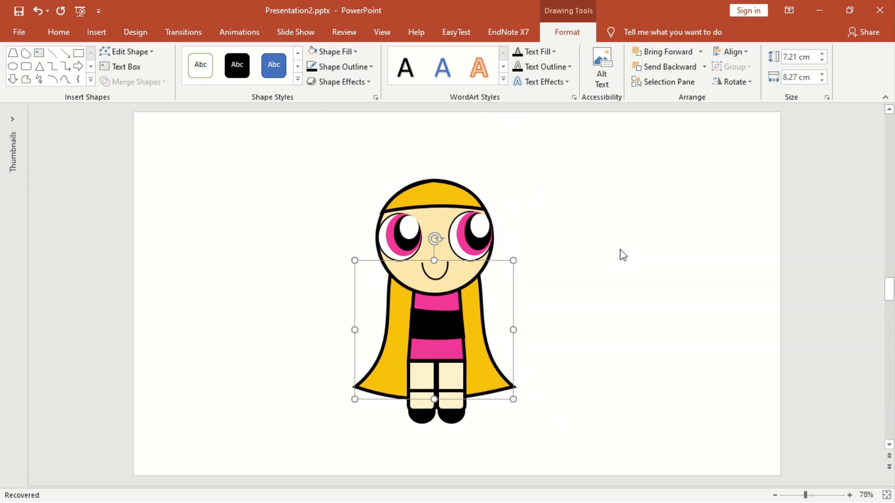
# Slim the left arm, copy it to the right side, and send the hair behind both arms
pyautogui.click(402, 323)
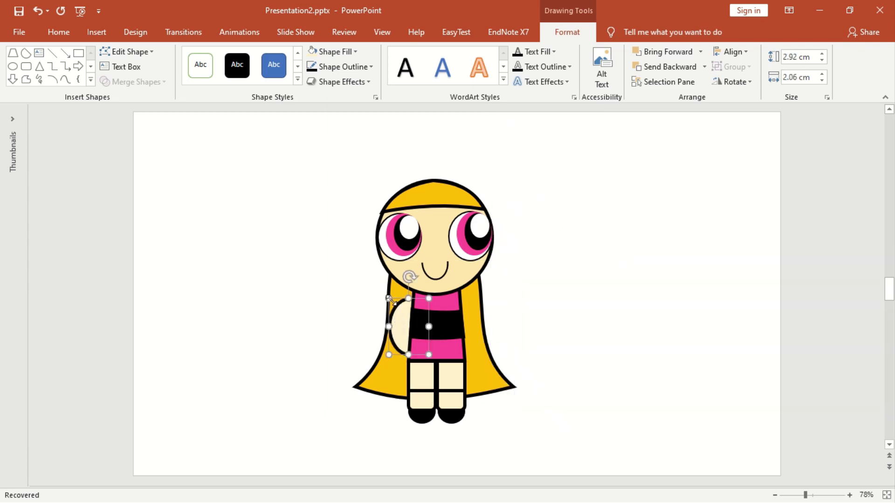
pyautogui.moveTo(388, 298); pyautogui.dragTo(399, 302)
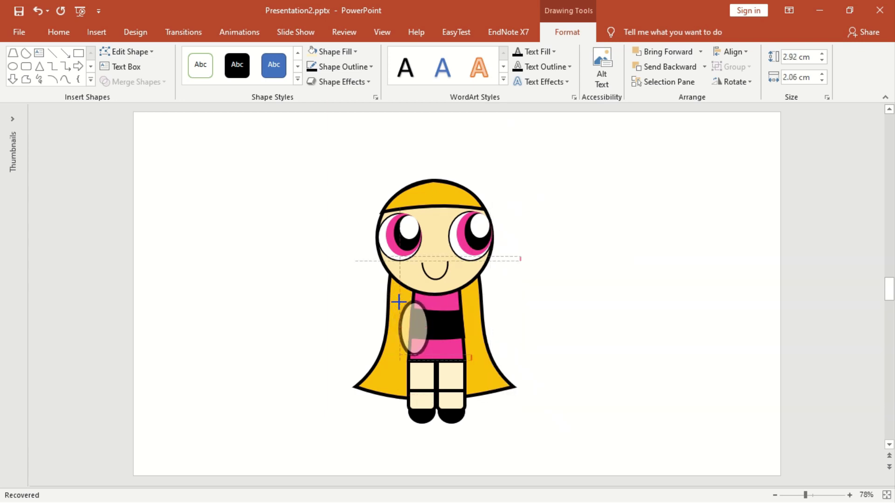
pyautogui.moveTo(397, 303); pyautogui.dragTo(396, 301)
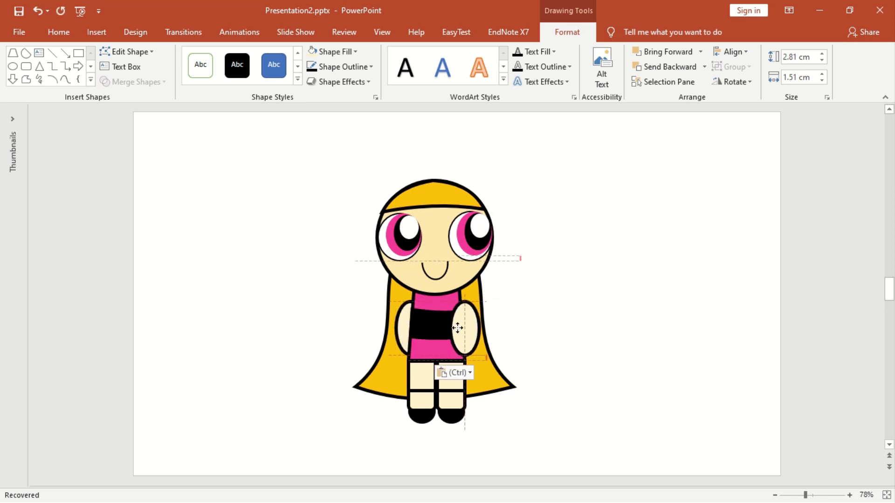
pyautogui.rightClick(493, 380)
pyautogui.click(536, 252)
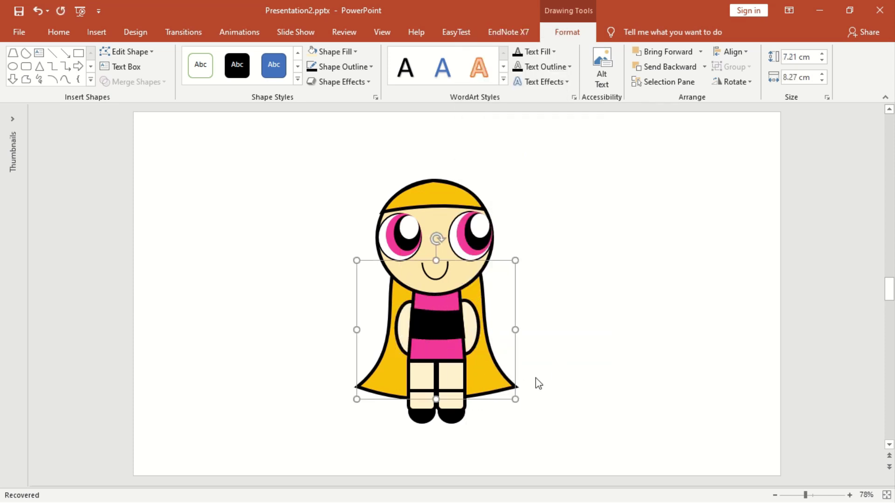
pyautogui.click(566, 378)
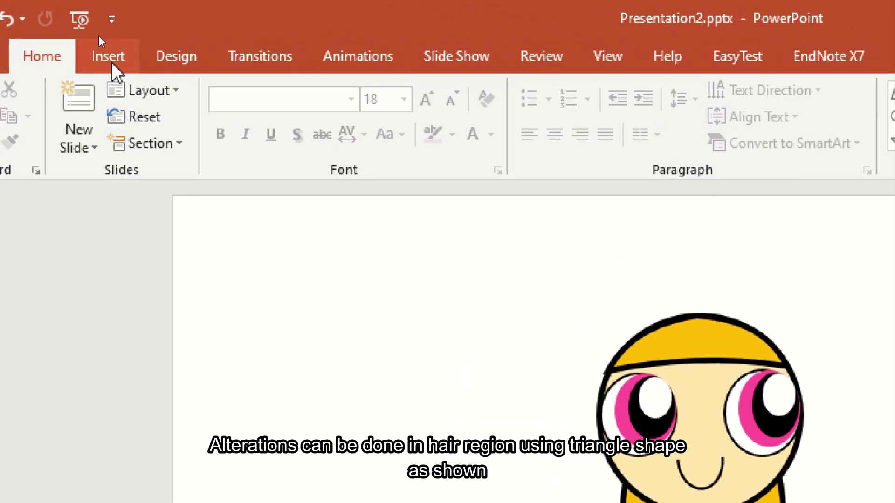
# Draw an isosceles triangle and edit its points to pull the tip lopsided
pyautogui.click(103, 36)
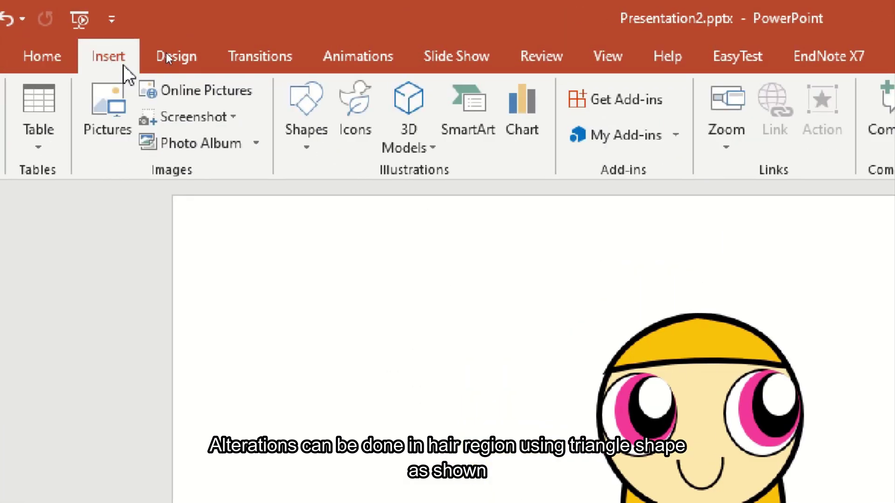
pyautogui.click(296, 127)
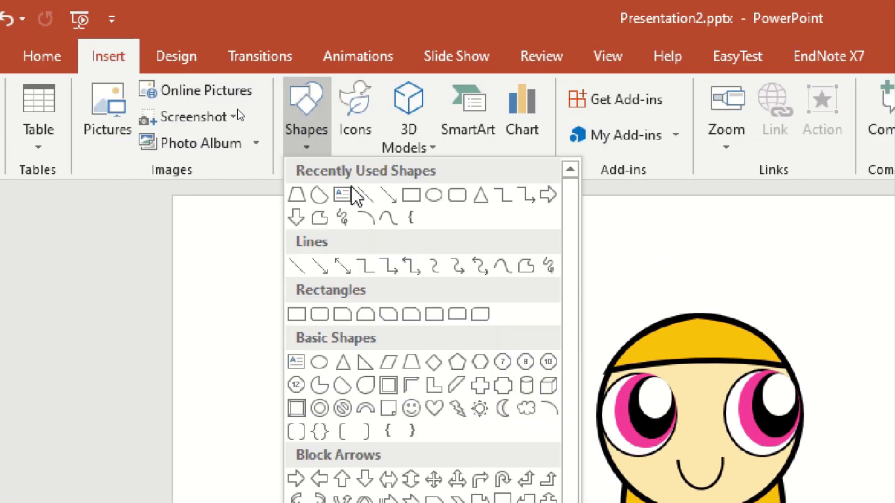
pyautogui.click(482, 197)
pyautogui.moveTo(283, 196); pyautogui.dragTo(331, 242)
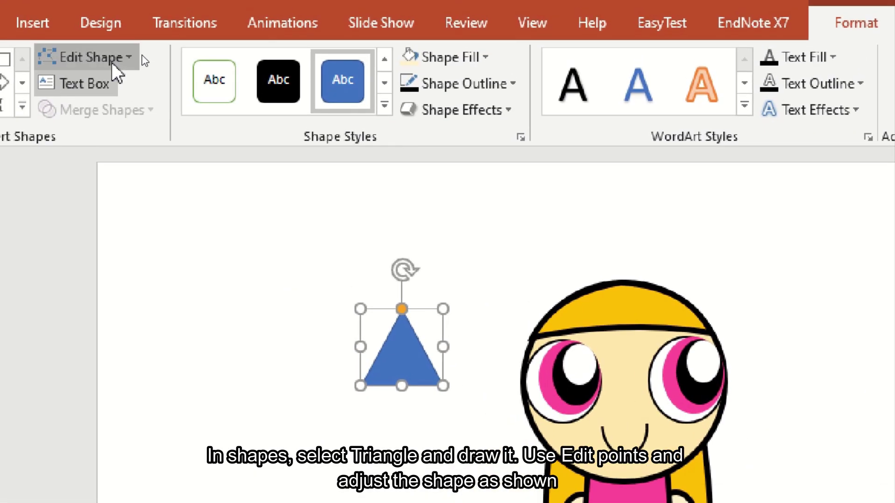
pyautogui.click(111, 60)
pyautogui.click(116, 116)
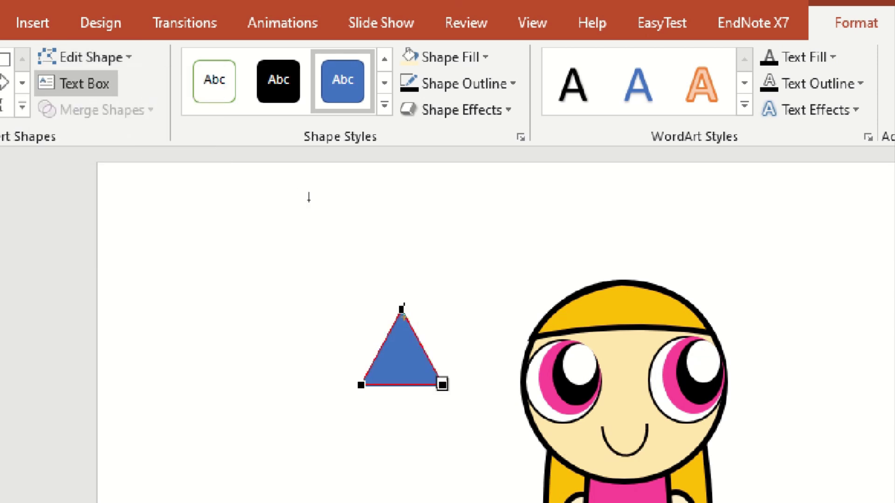
pyautogui.moveTo(402, 308); pyautogui.dragTo(327, 195)
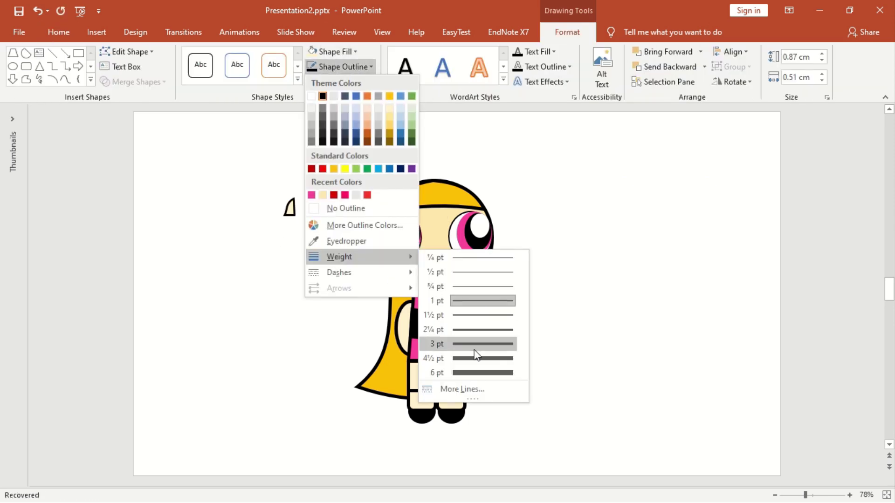
# Move the triangle onto the forehead fringe and fill it with the sampled skin colour
pyautogui.moveTo(289, 208)
pyautogui.mouseDown()
pyautogui.moveTo(400, 208)
pyautogui.moveTo(397, 201)
pyautogui.mouseUp()
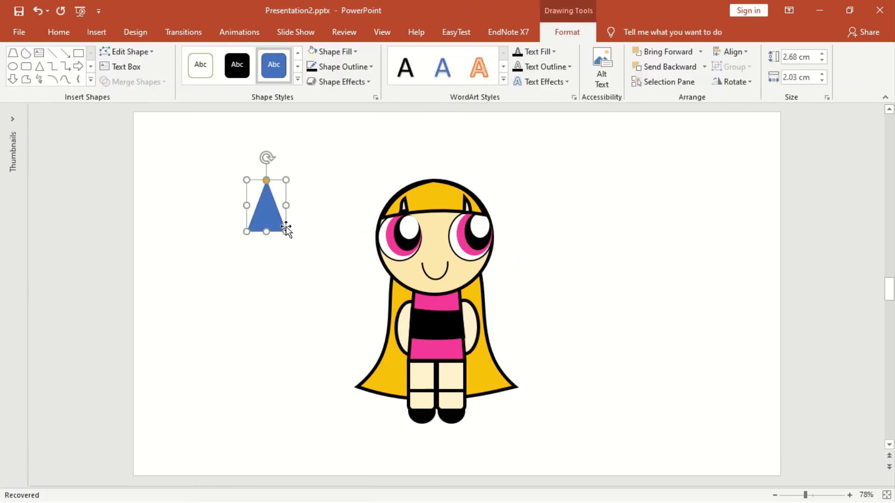
pyautogui.moveTo(262, 201)
pyautogui.mouseDown()
pyautogui.moveTo(439, 209)
pyautogui.moveTo(441, 217)
pyautogui.mouseUp()
pyautogui.click(355, 52)
pyautogui.click(340, 224)
pyautogui.click(455, 219)
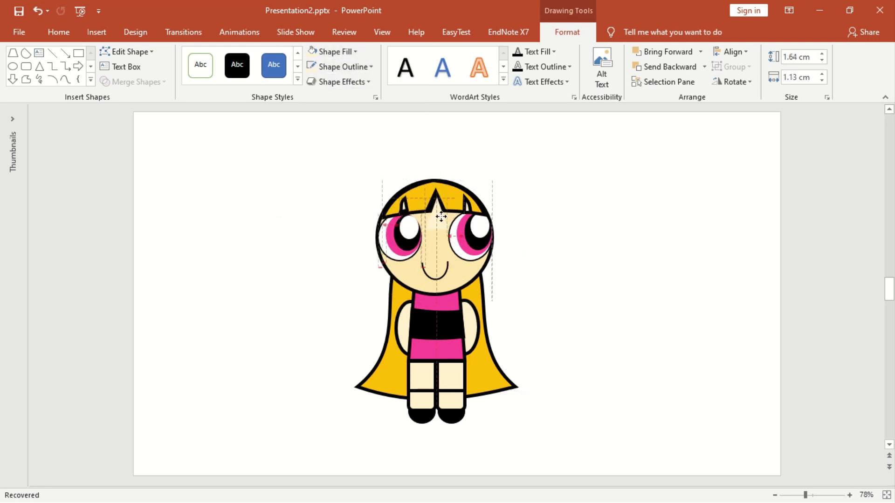
pyautogui.click(517, 225)
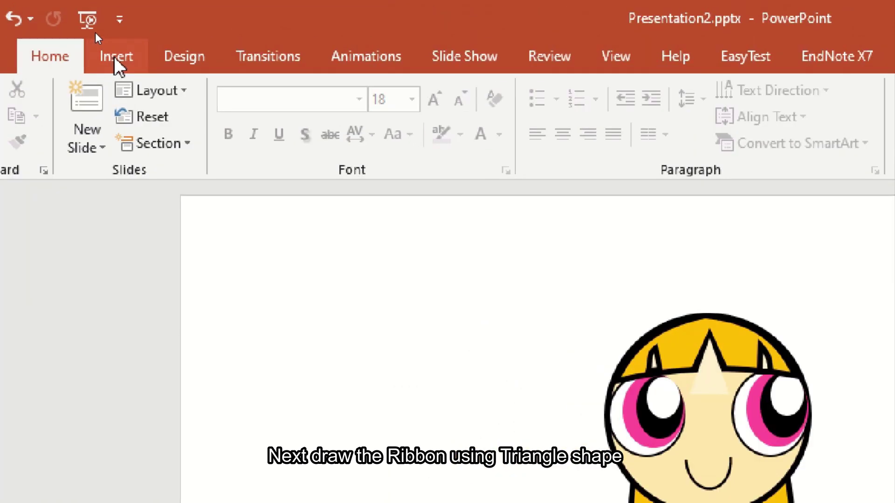
# Draw a triangle left of the head and edit its points into a bell shape
pyautogui.click(115, 57)
pyautogui.click(313, 132)
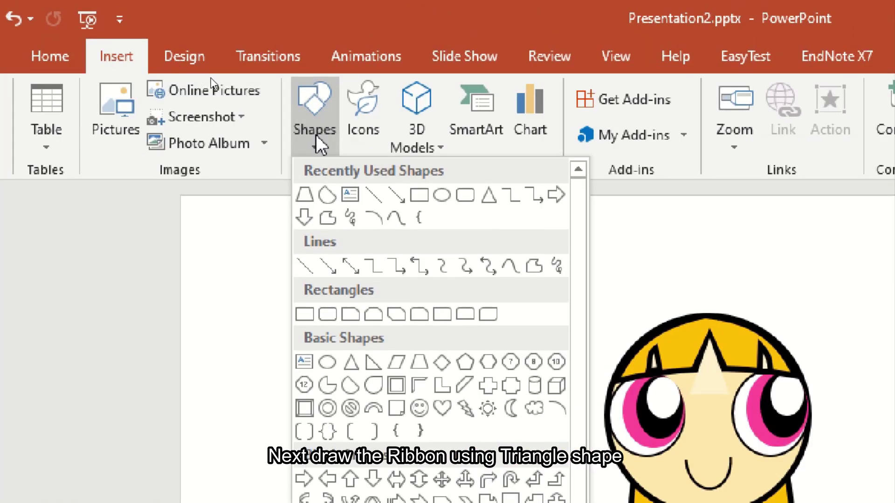
pyautogui.click(489, 196)
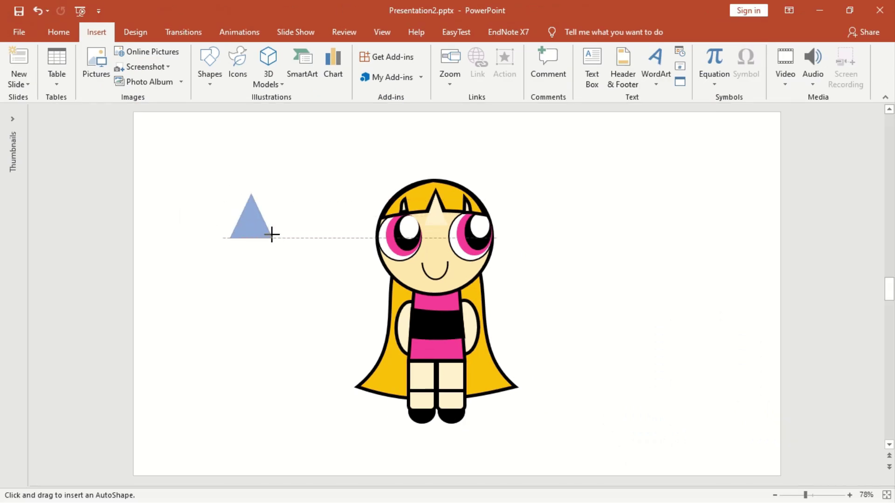
pyautogui.moveTo(250, 213); pyautogui.dragTo(283, 255)
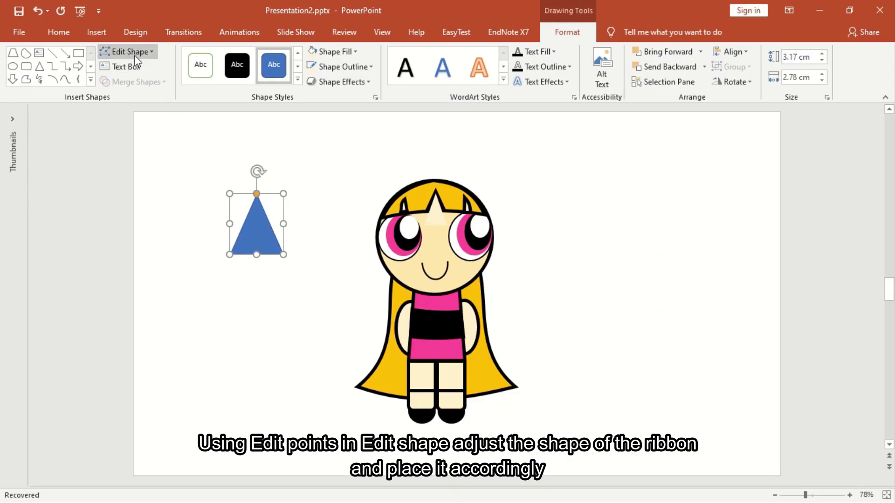
pyautogui.click(127, 52)
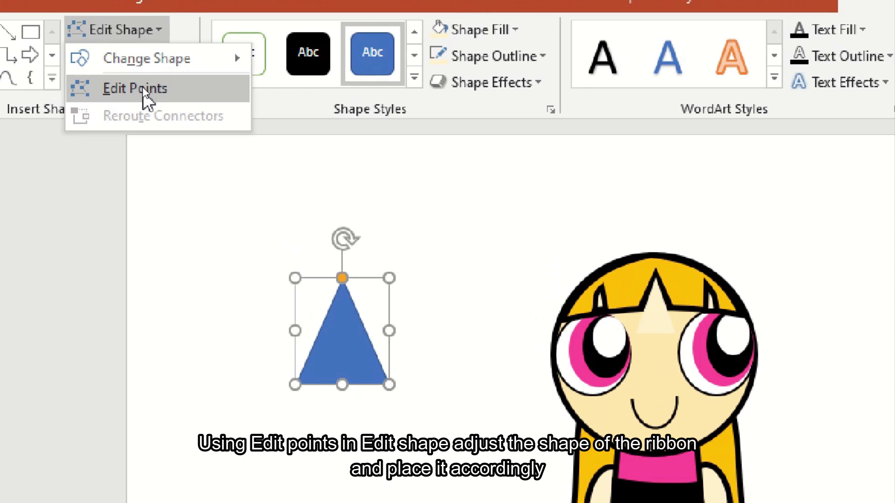
pyautogui.click(146, 98)
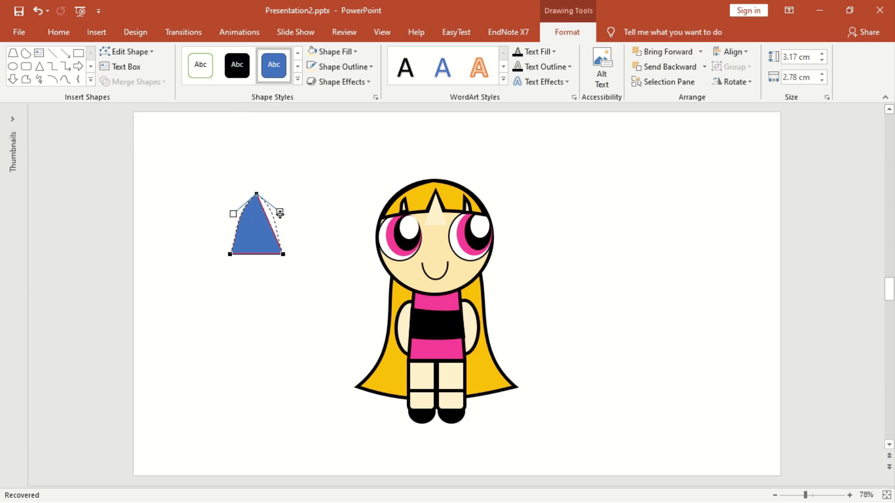
pyautogui.click(336, 51)
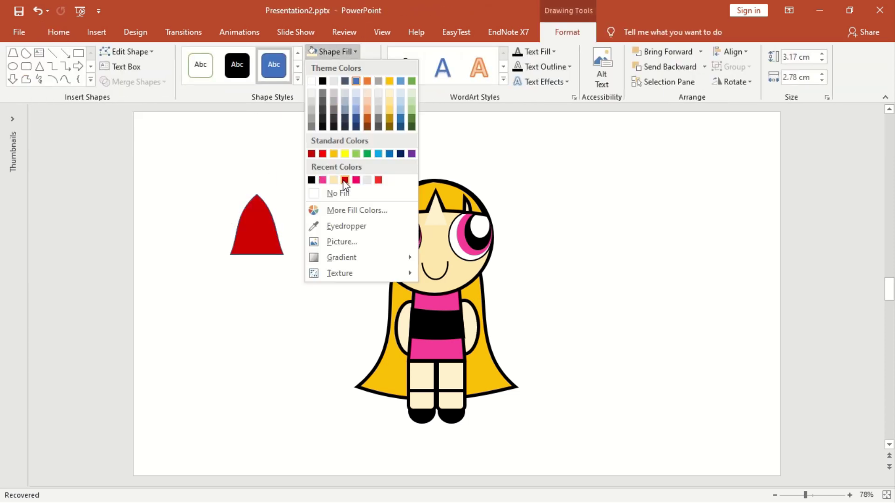
# Fill the bell red with a thick black outline and tilt it counter-clockwise as a bow loop
pyautogui.click(343, 178)
pyautogui.click(344, 66)
pyautogui.click(322, 96)
pyautogui.click(343, 67)
pyautogui.click(447, 343)
pyautogui.moveTo(258, 172)
pyautogui.mouseDown()
pyautogui.moveTo(226, 181)
pyautogui.moveTo(243, 215)
pyautogui.moveTo(393, 178)
pyautogui.moveTo(396, 161)
pyautogui.moveTo(369, 163)
pyautogui.moveTo(466, 161)
pyautogui.mouseUp()
# Tilt the mirrored right bow loop clockwise
pyautogui.click(577, 188)
pyautogui.rightClick(467, 160)
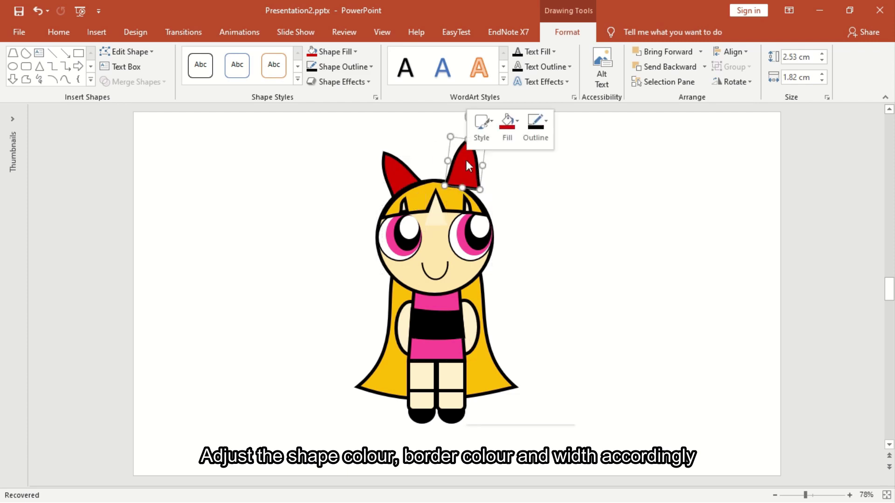
pyautogui.moveTo(467, 116); pyautogui.dragTo(488, 126)
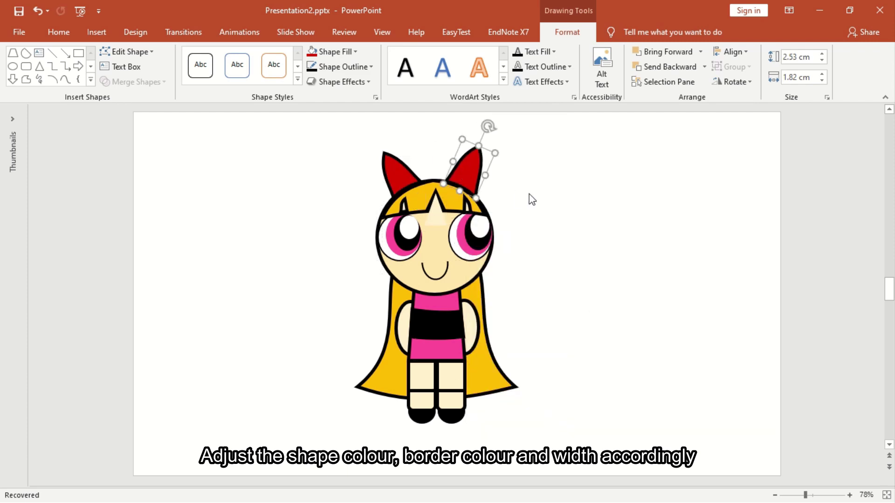
# Choose the Oval from the Shapes gallery
pyautogui.click(96, 32)
pyautogui.click(209, 66)
pyautogui.click(214, 118)
# Draw a red, thick black-outlined oval knot, send it backward, and place it between the bow loops
pyautogui.moveTo(313, 163); pyautogui.dragTo(352, 191)
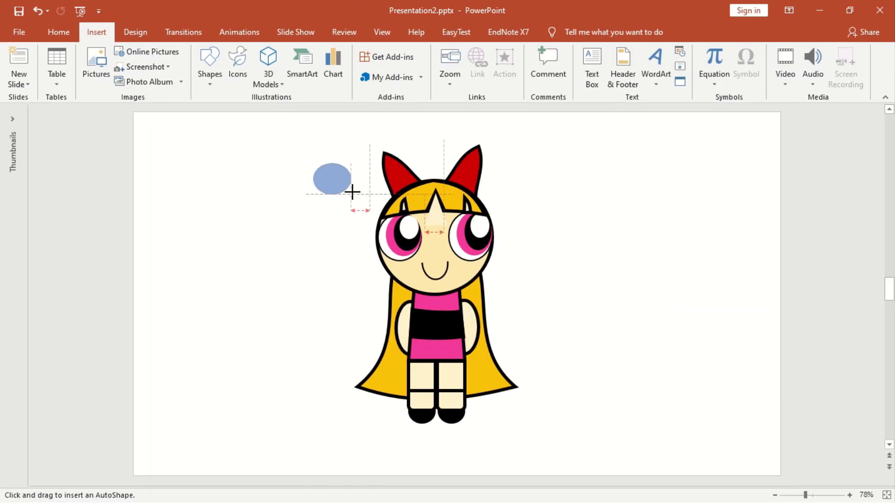
pyautogui.click(329, 51)
pyautogui.click(343, 66)
pyautogui.click(466, 344)
pyautogui.rightClick(334, 176)
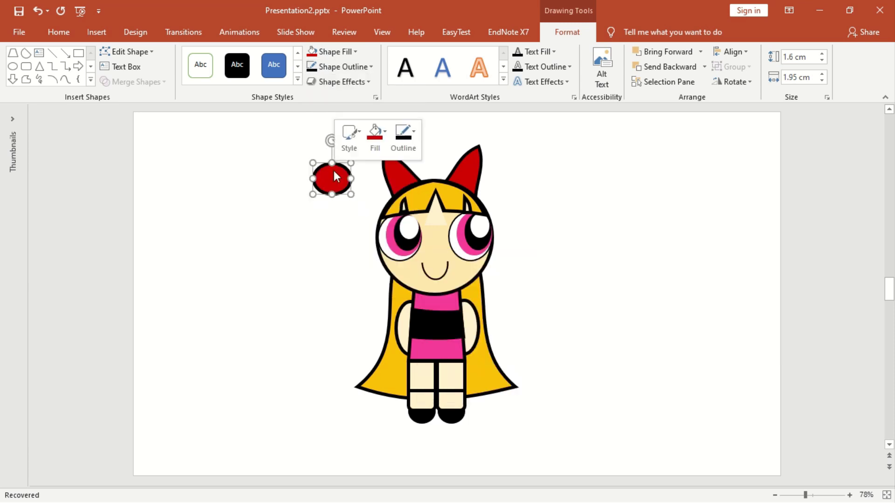
pyautogui.click(369, 294)
pyautogui.moveTo(332, 180); pyautogui.dragTo(436, 174)
pyautogui.click(581, 200)
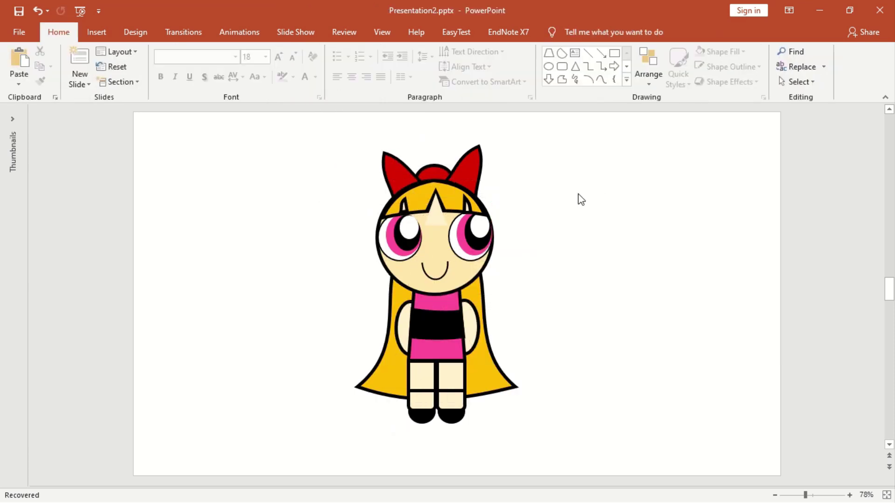
# Select the forehead triangle and review its fill and outline options
pyautogui.click(435, 210)
pyautogui.click(566, 31)
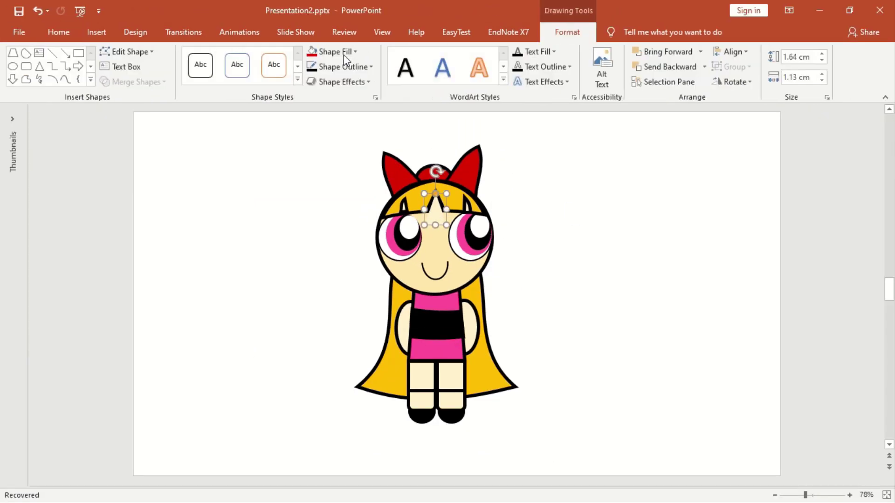
pyautogui.click(348, 52)
pyautogui.click(390, 91)
pyautogui.click(371, 67)
pyautogui.click(329, 208)
pyautogui.click(567, 214)
# Set the forehead triangle's fill to No Fill
pyautogui.keyDown('ctrl'); pyautogui.scroll(10, 466, 144); pyautogui.keyUp('ctrl')
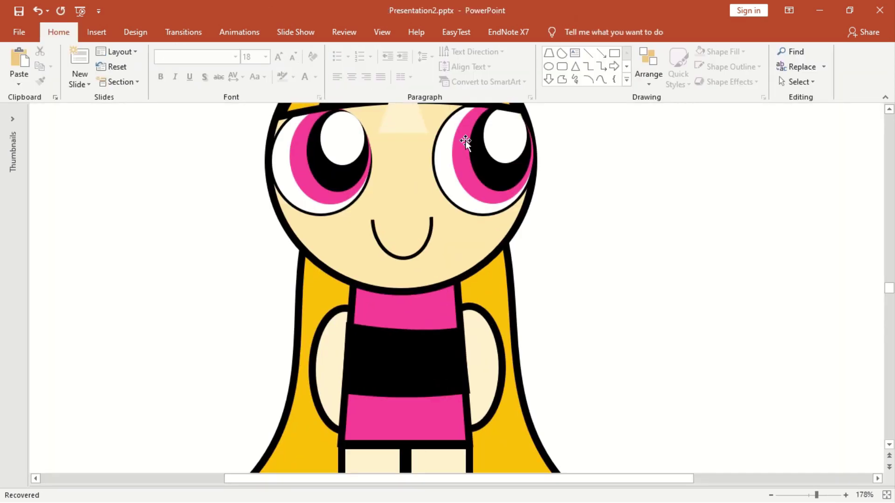
pyautogui.click(408, 177)
pyautogui.click(402, 119)
pyautogui.click(568, 32)
pyautogui.click(348, 52)
pyautogui.click(335, 190)
pyautogui.click(581, 223)
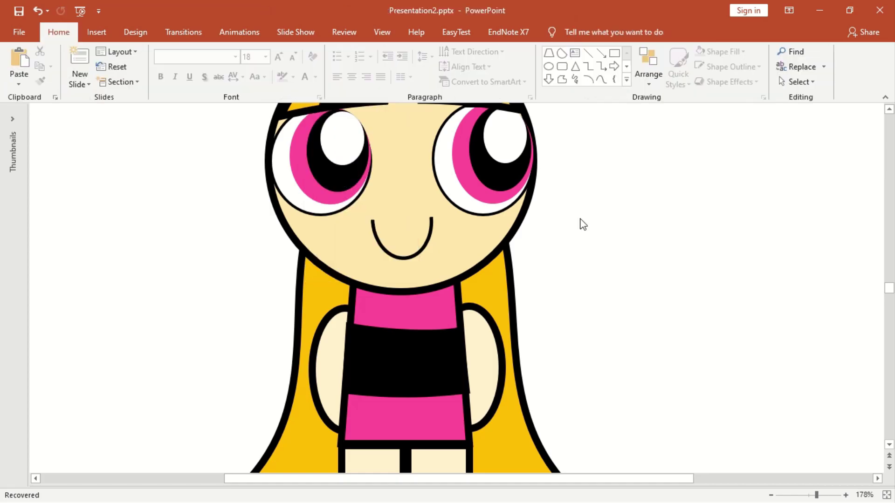
pyautogui.keyDown('ctrl'); pyautogui.scroll(-10, 717, 379); pyautogui.keyUp('ctrl')
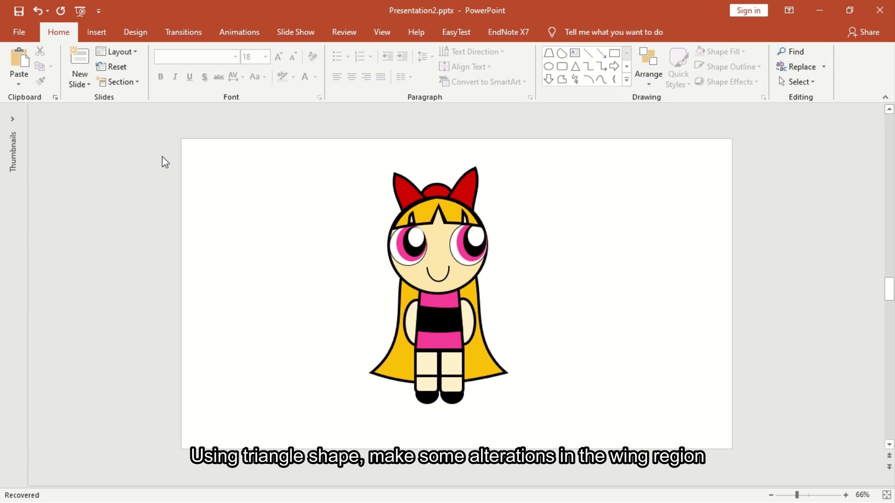
# Draw a thin 1.78 × 0.47 cm triangle into the lower edge of the hair
pyautogui.click(99, 51)
pyautogui.click(96, 32)
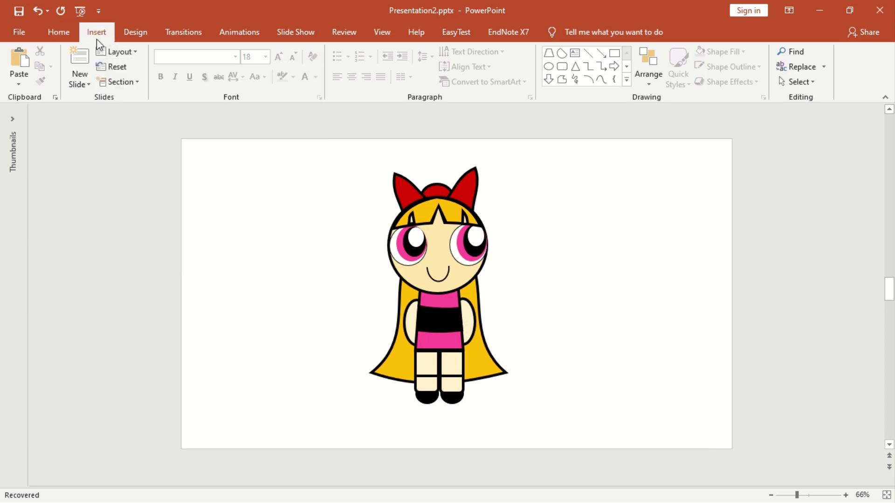
pyautogui.click(211, 79)
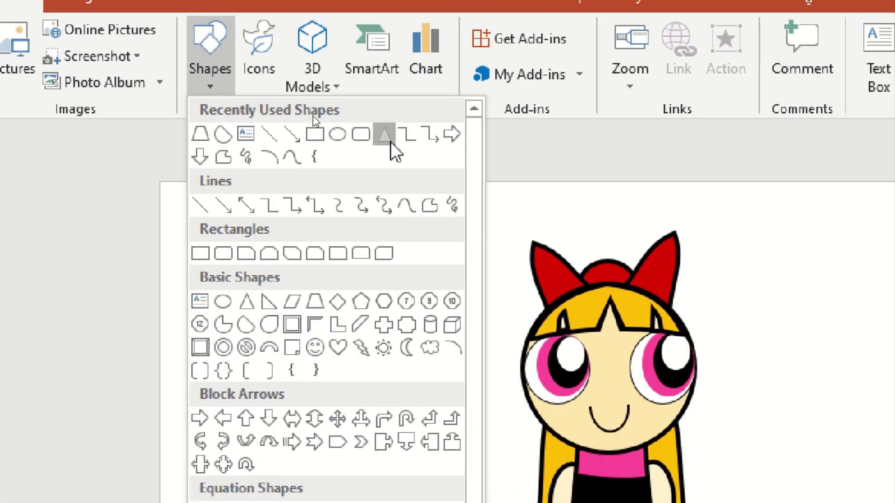
pyautogui.click(311, 114)
pyautogui.moveTo(332, 287)
pyautogui.mouseDown()
pyautogui.moveTo(340, 332)
pyautogui.moveTo(396, 364)
pyautogui.mouseUp()
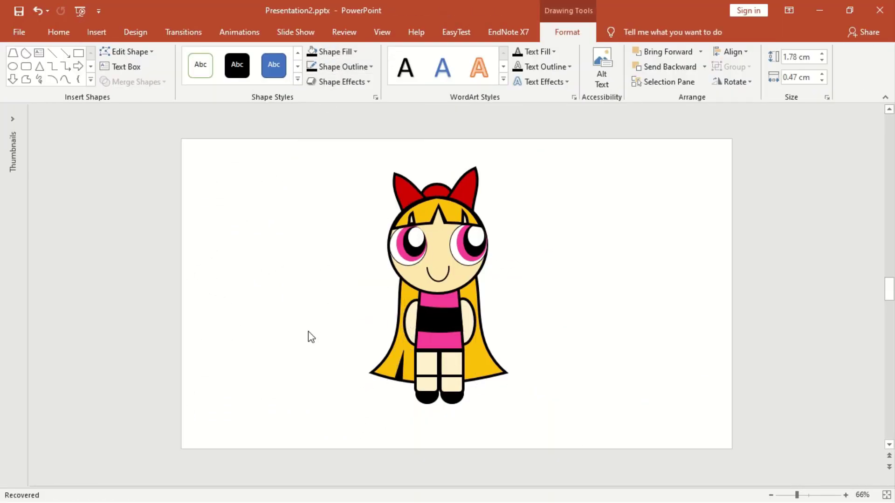
pyautogui.click(558, 363)
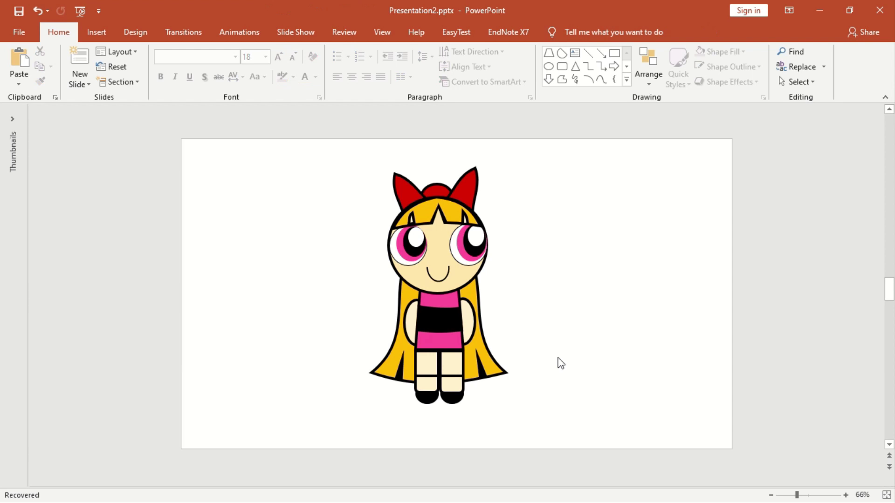
# Increase the smile's outline weight
pyautogui.click(442, 287)
pyautogui.click(344, 66)
pyautogui.click(466, 338)
pyautogui.click(580, 350)
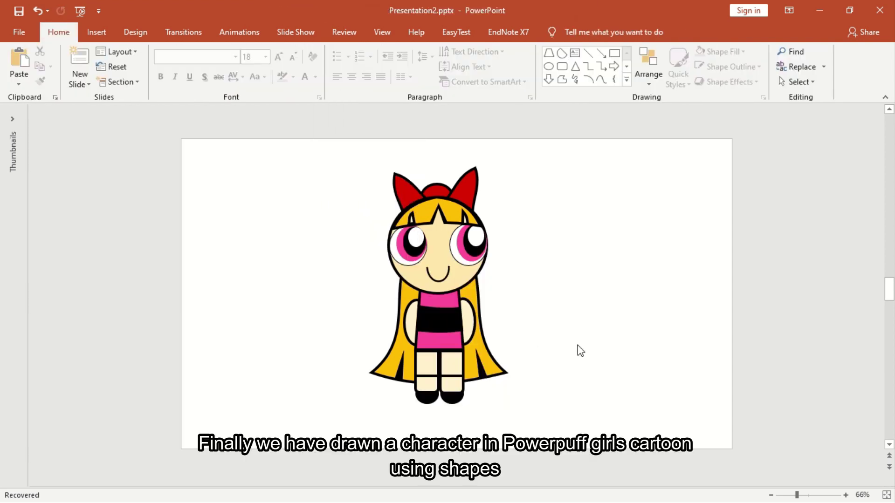